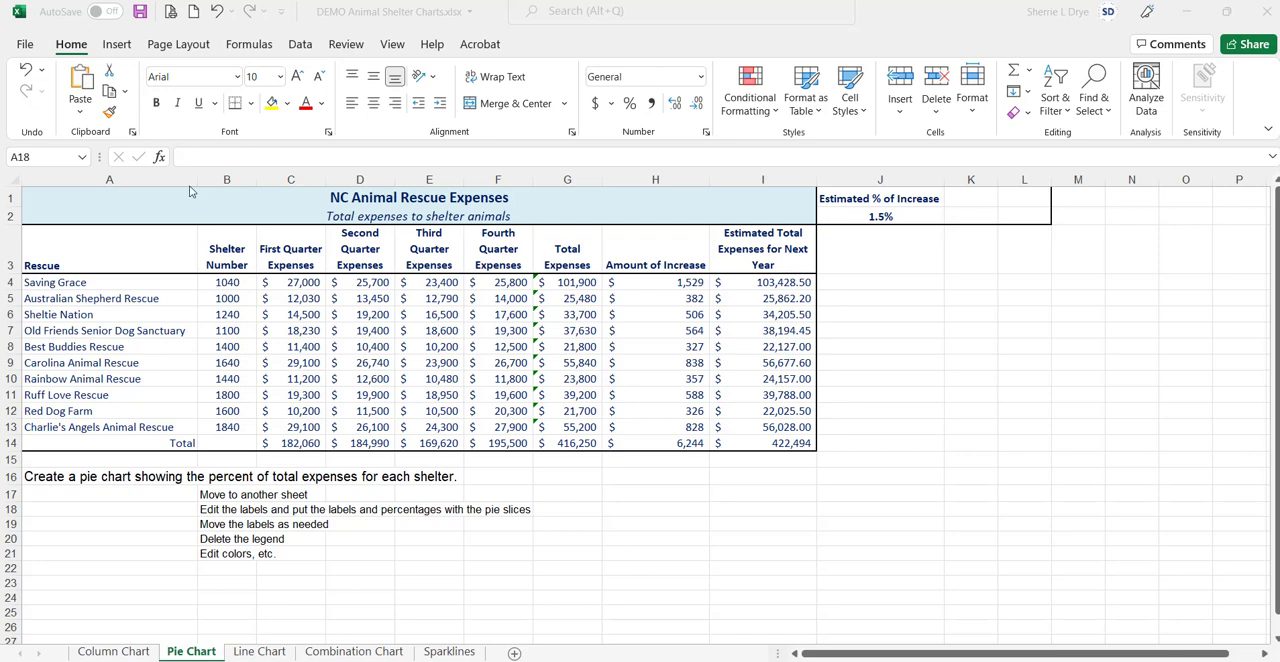
Step: Insert a 3-D pie chart from the quarter headings in C3:F3 and the quarterly totals in C14:F14
click(290, 252)
drag(288, 252, 481, 266)
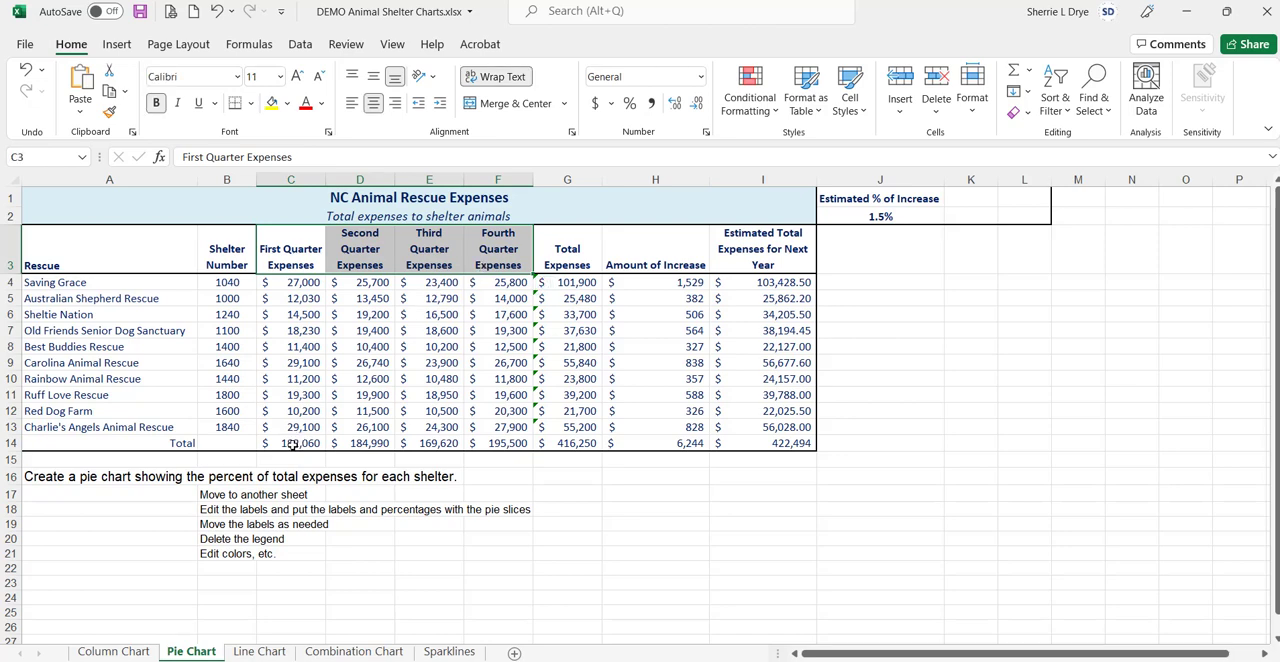
drag(296, 443, 495, 444)
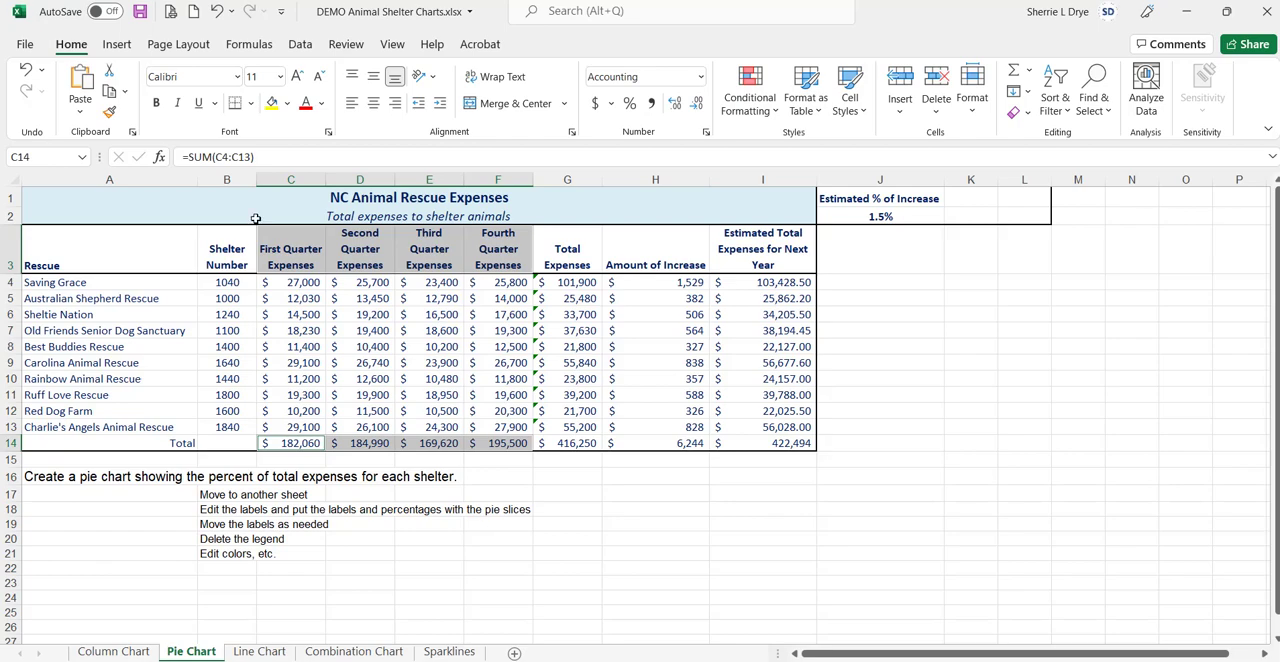
click(117, 44)
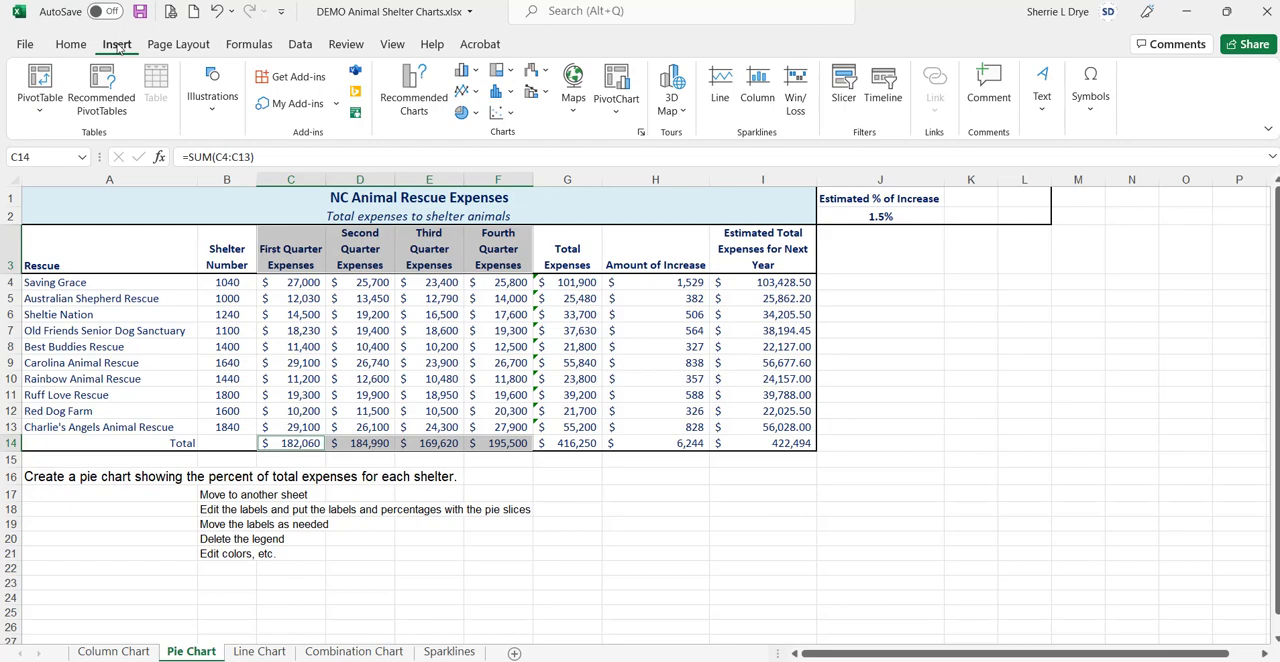
click(412, 100)
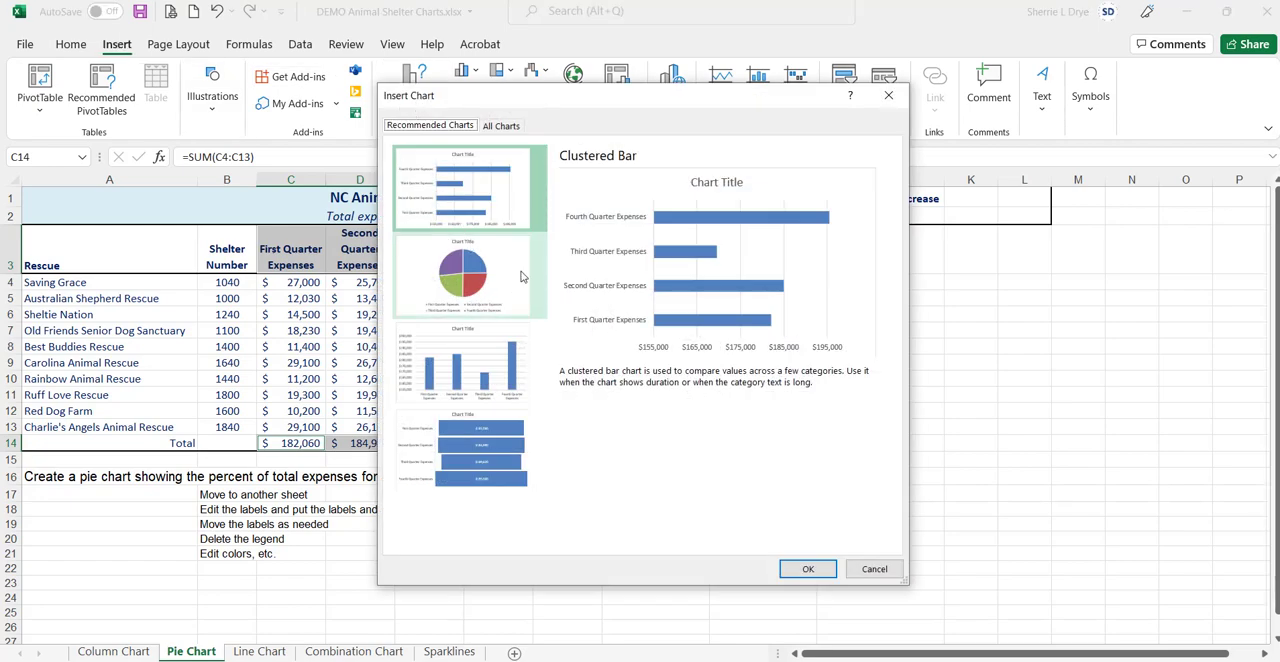
click(888, 100)
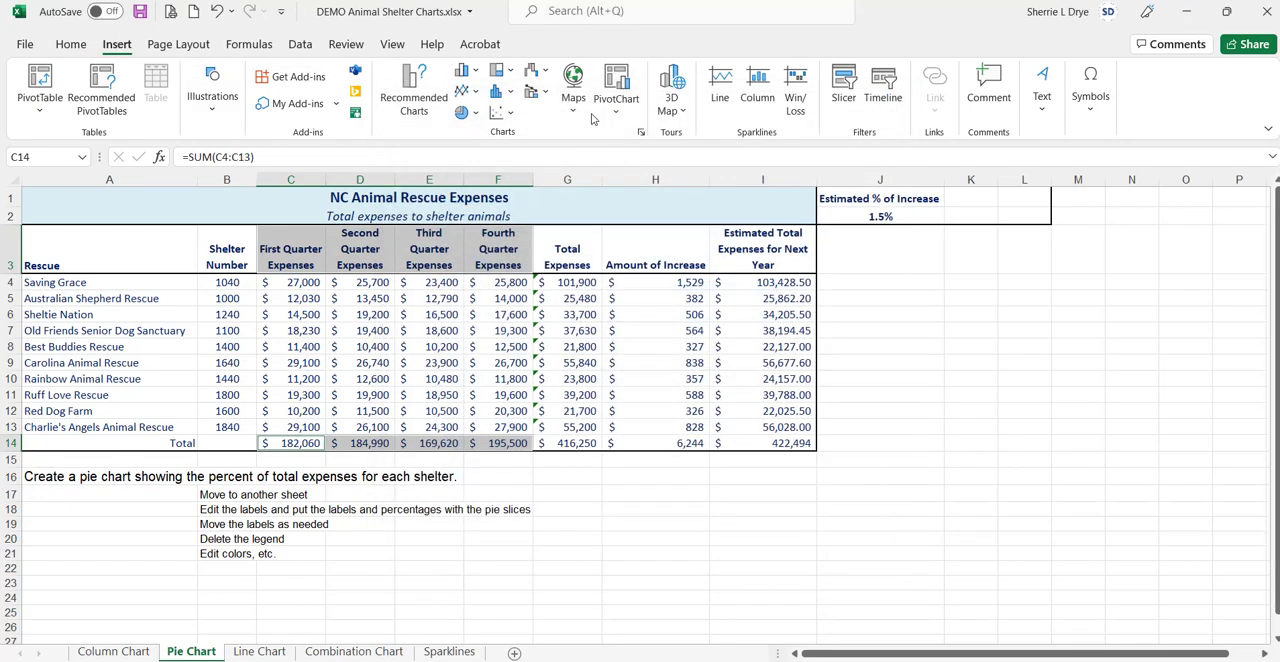
click(464, 112)
click(476, 252)
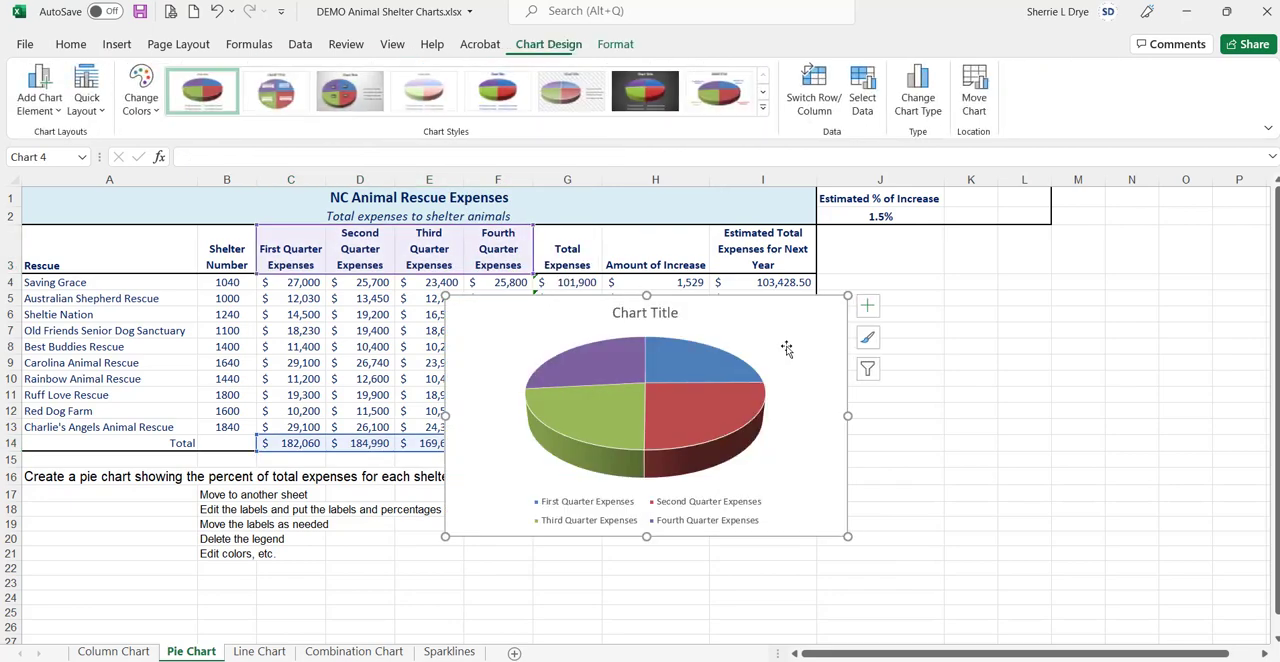
Step: Move the pie chart to a new sheet named Pie Chart1
click(976, 92)
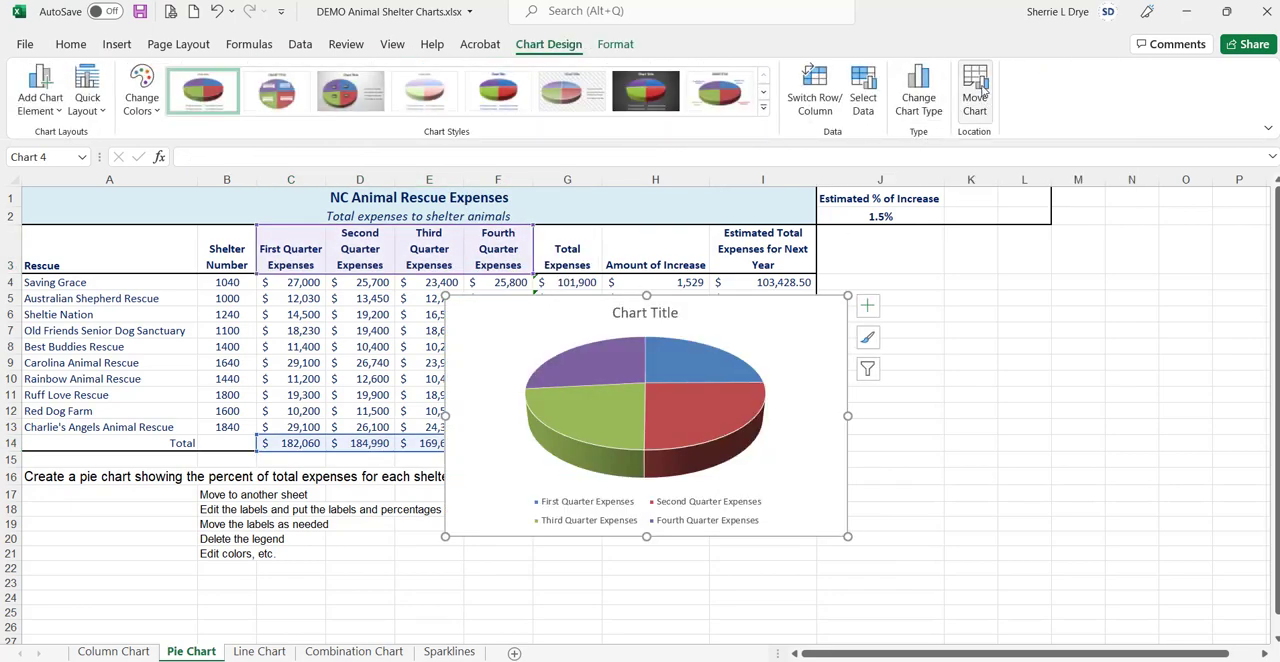
click(845, 474)
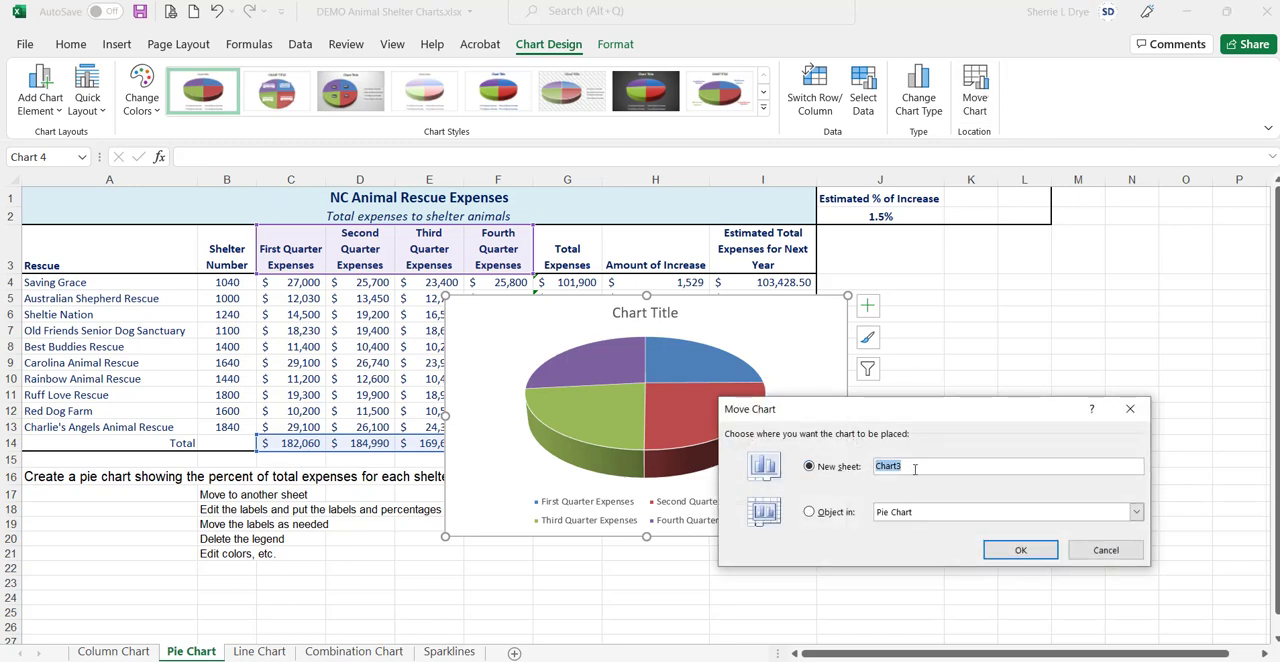
text(Pie)
key(Return)
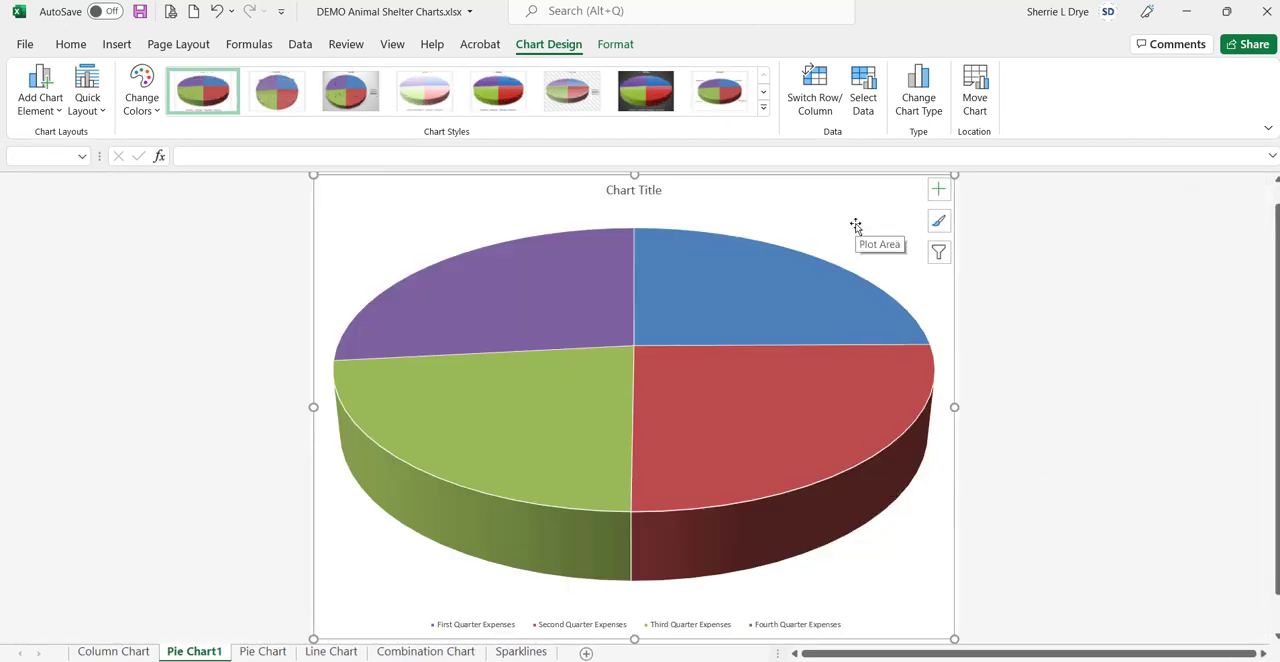
Step: Examine the pie chart's parts by selecting the plot area, title, legend and individual slices
mouse_move(619, 320)
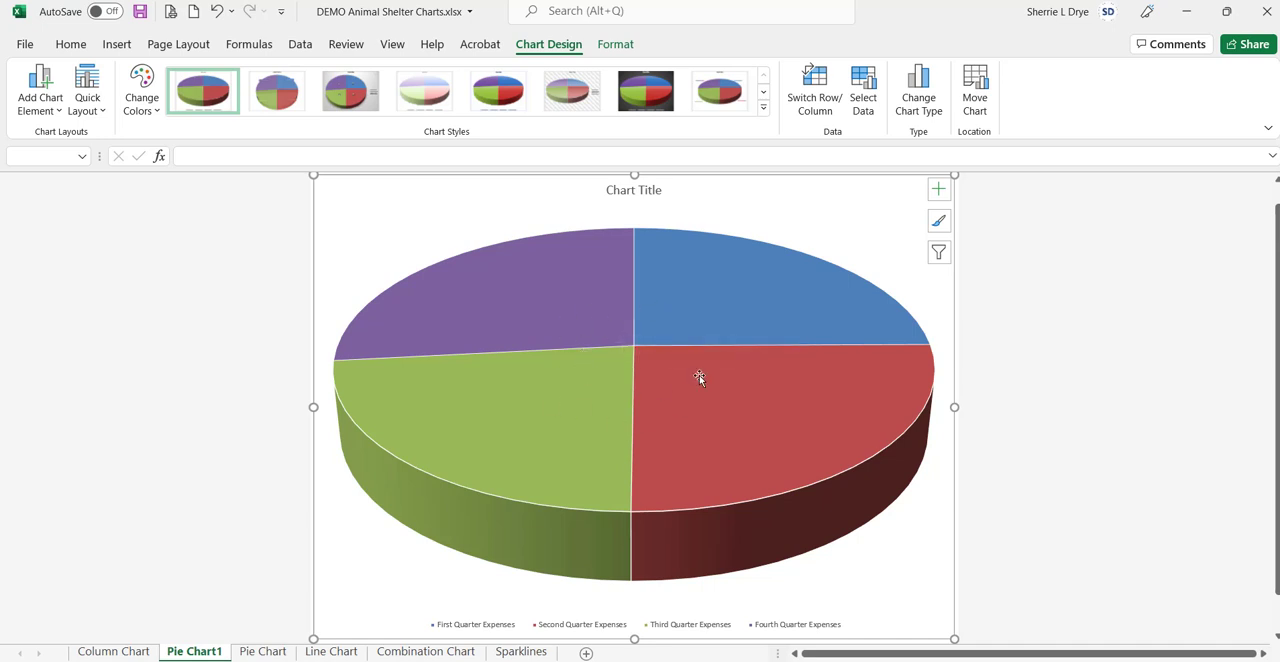
mouse_move(657, 422)
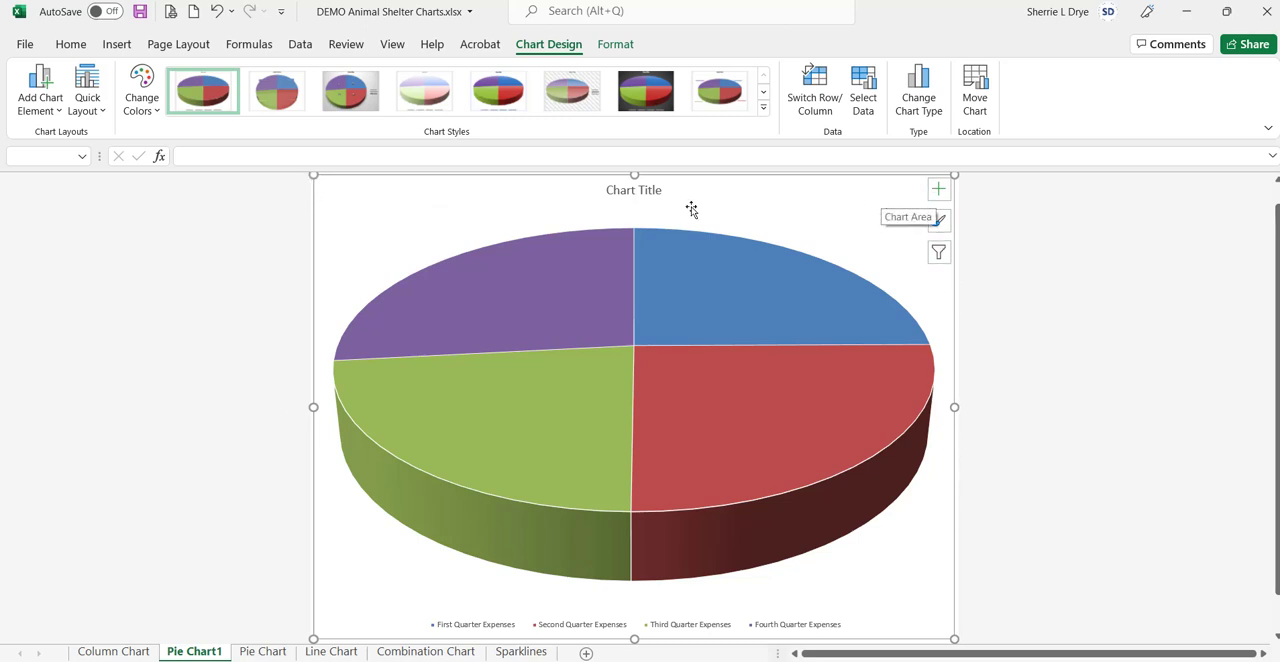
click(368, 274)
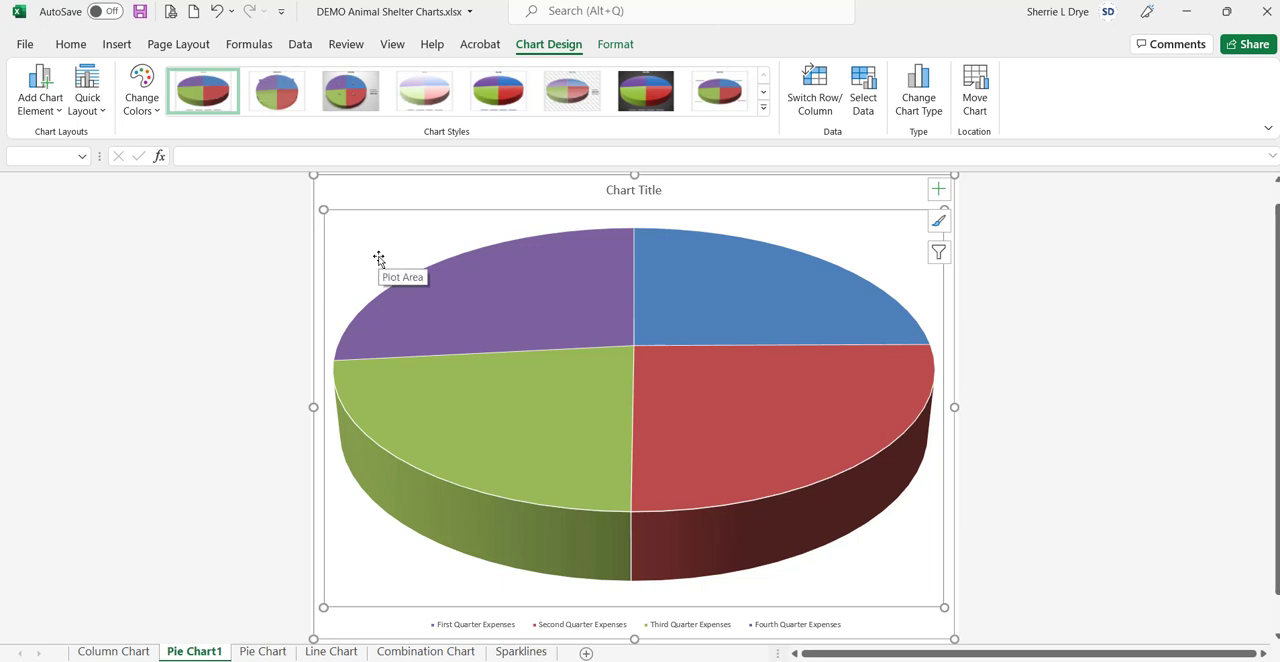
click(612, 186)
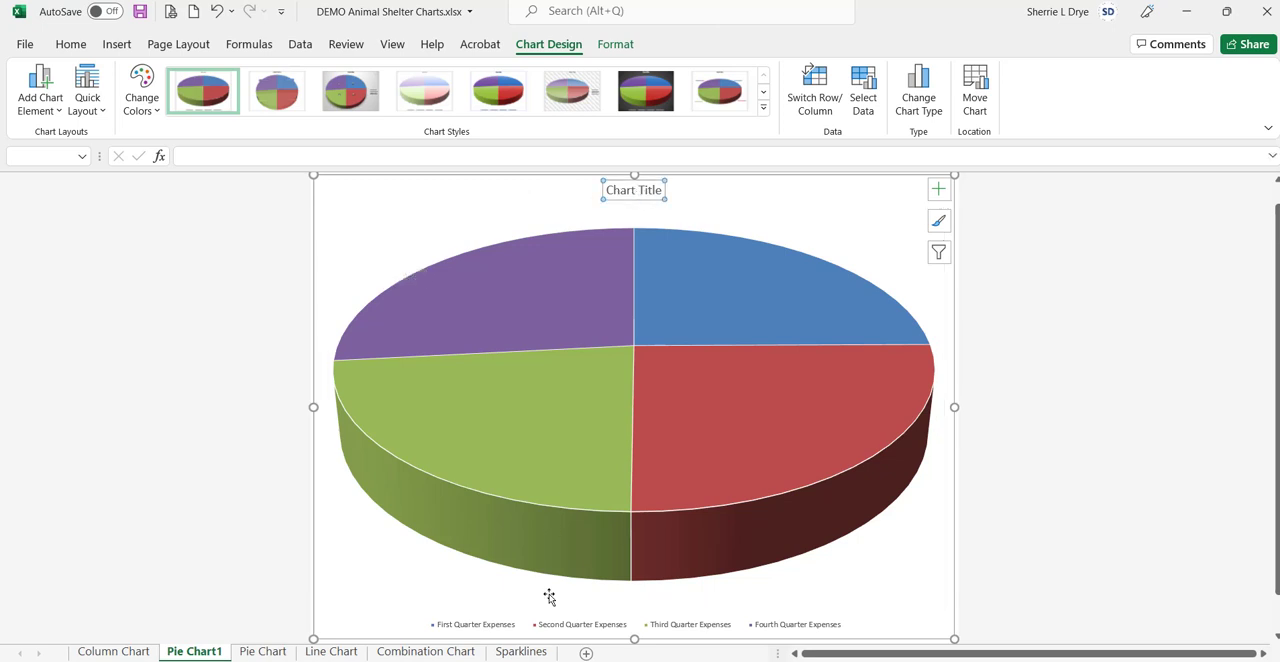
click(543, 626)
scroll(620, 617, up, 1)
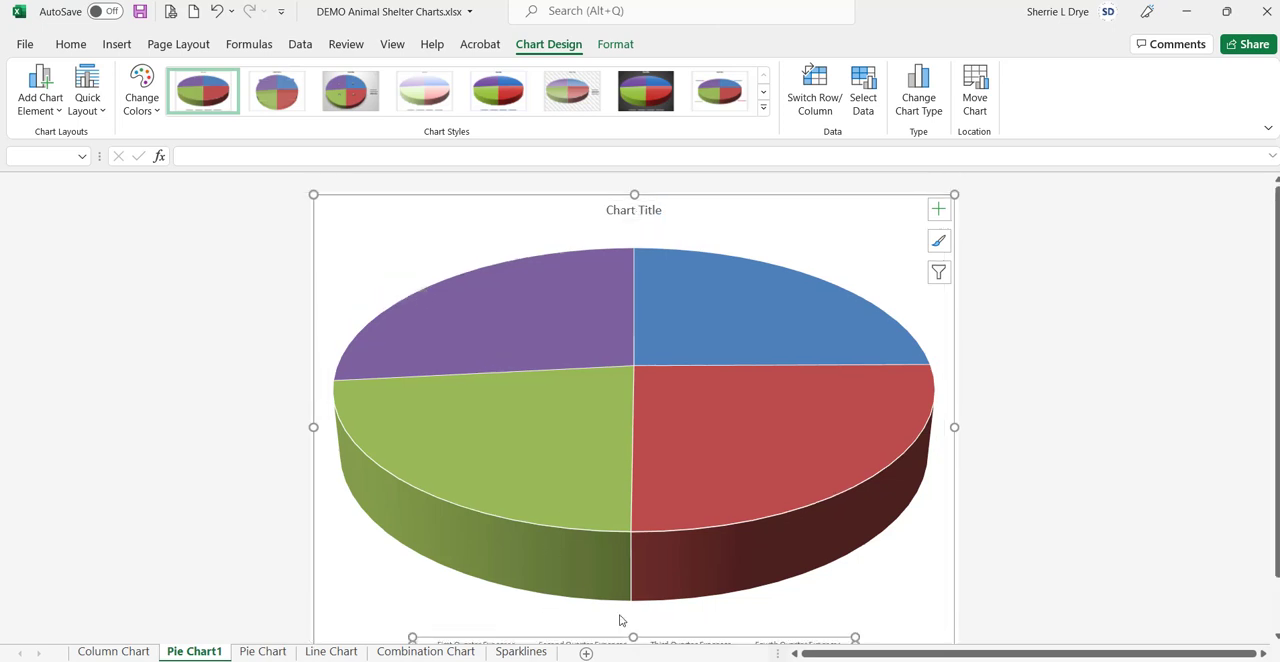
click(718, 327)
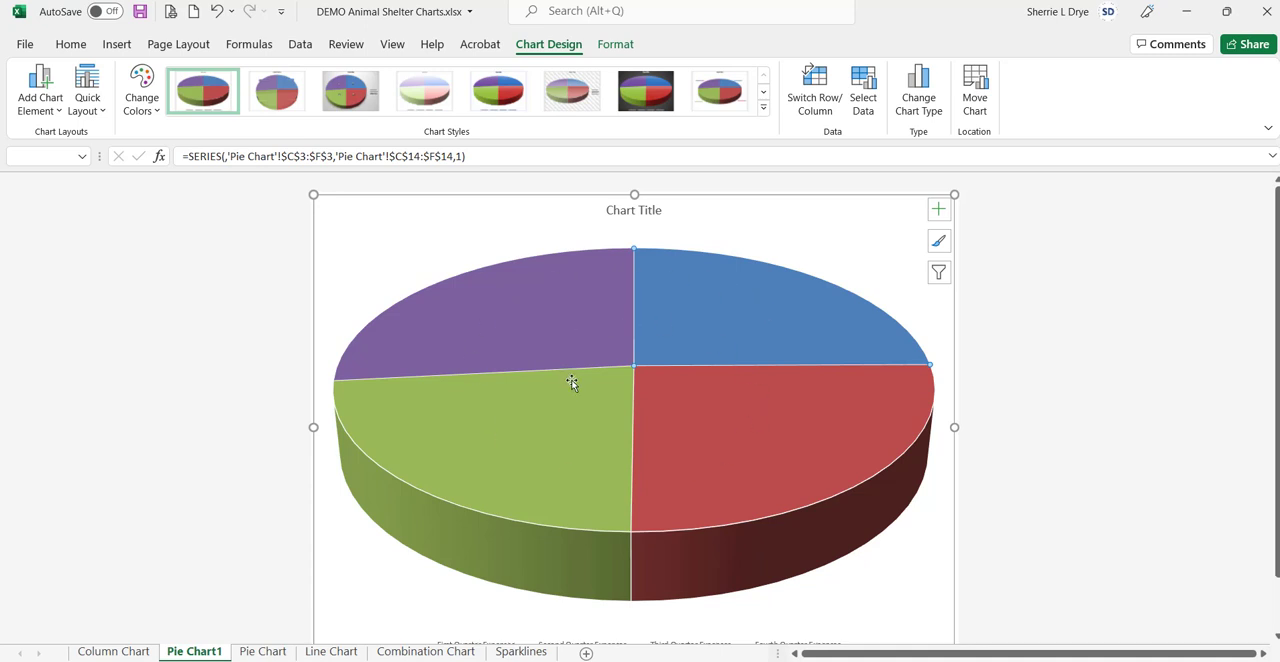
mouse_move(546, 465)
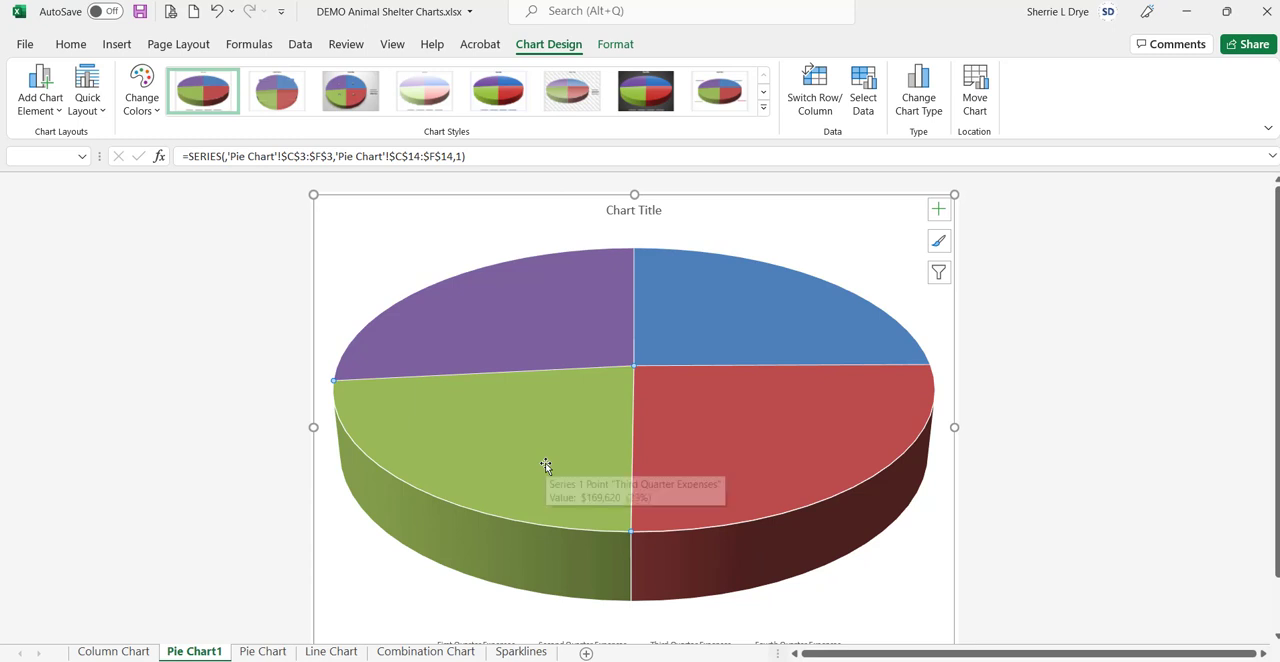
mouse_move(703, 323)
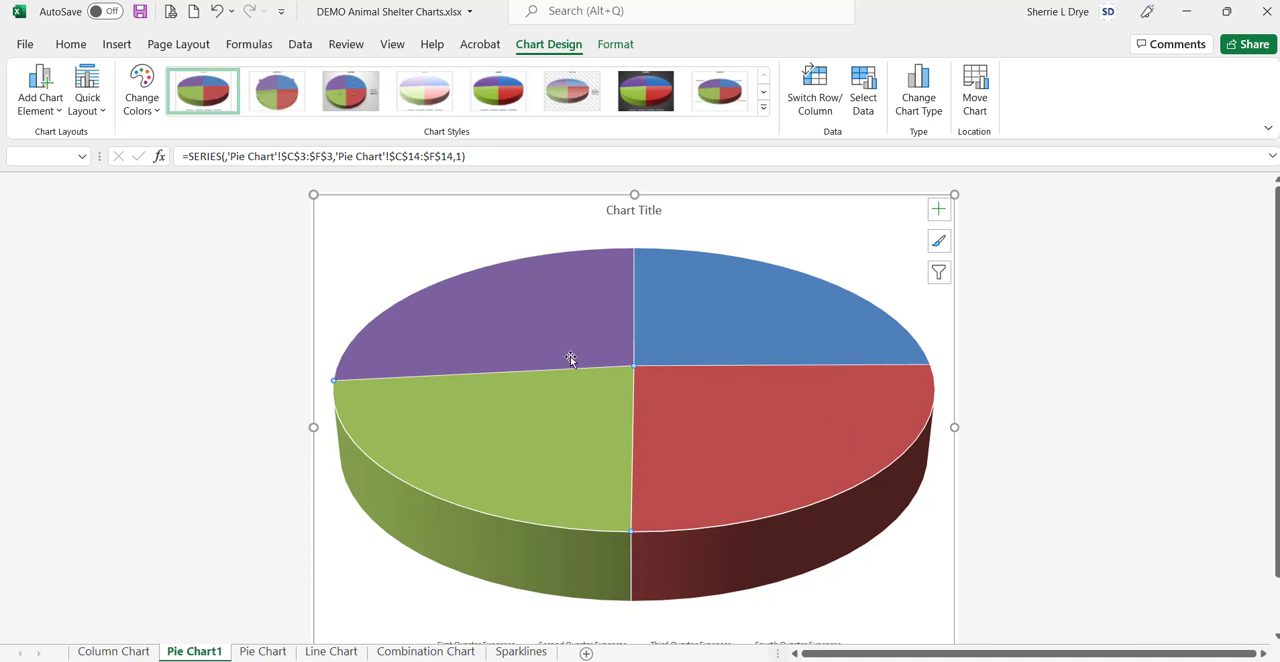
click(879, 226)
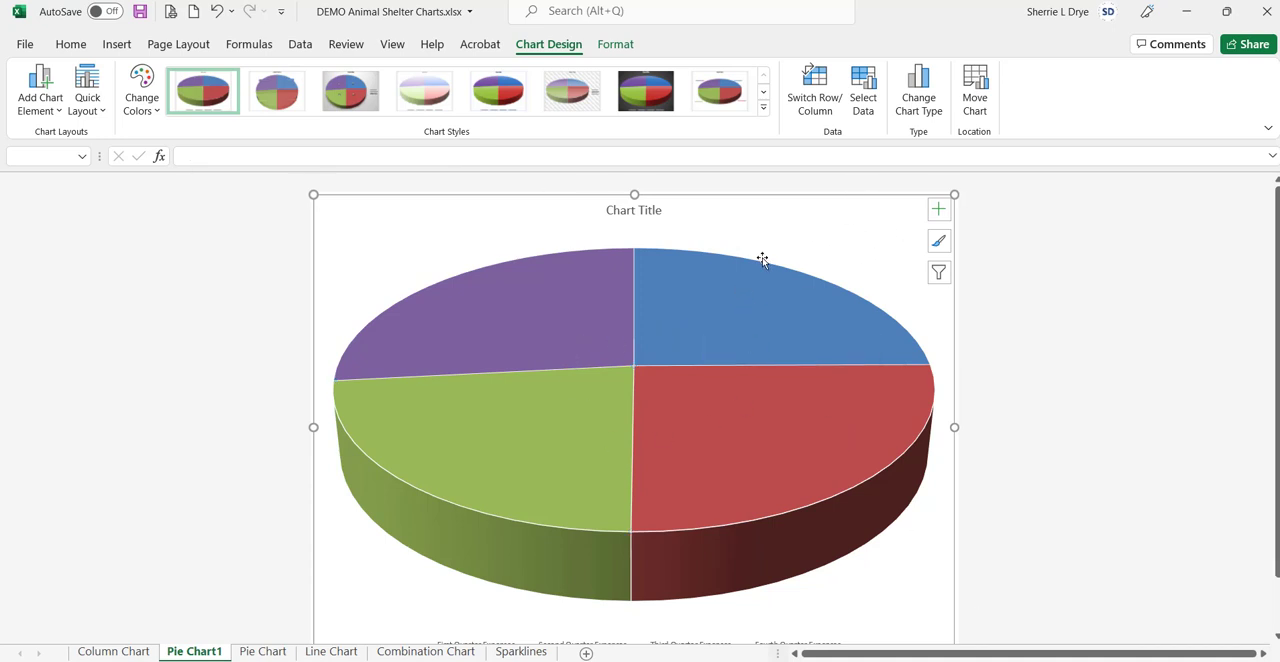
Step: Replace the chart title text with "Total Expenses by Quarter"
scroll(760, 260, down, 1)
click(646, 181)
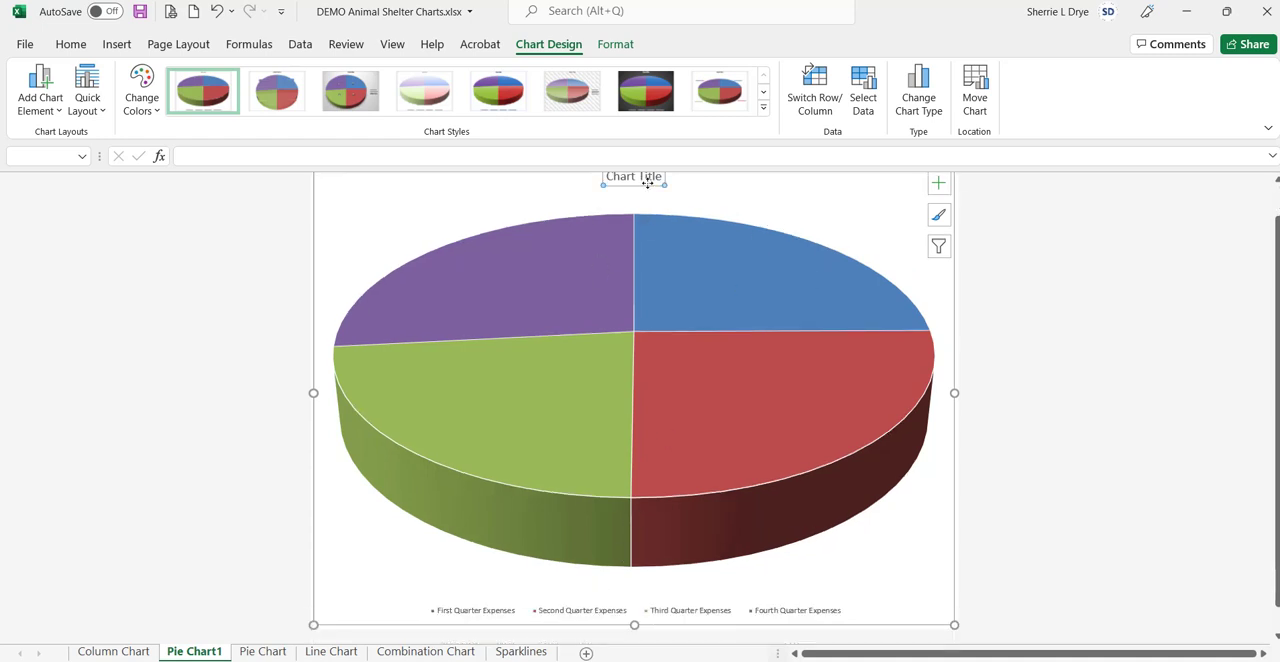
scroll(665, 232, up, 1)
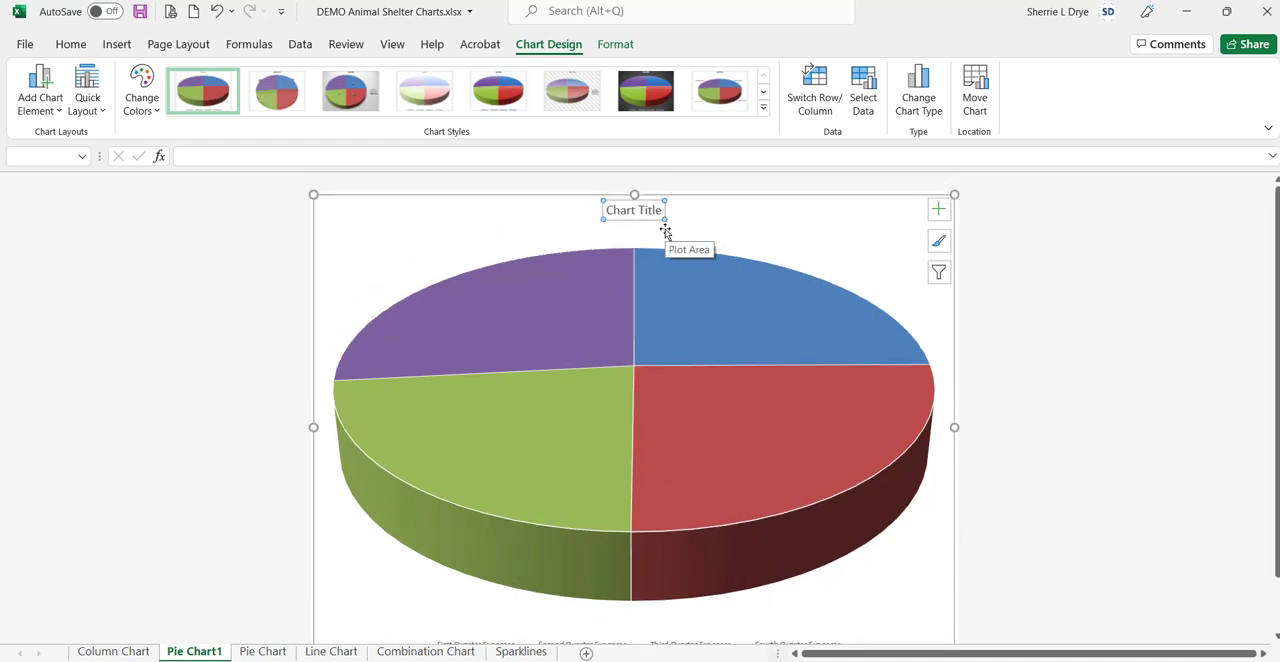
text(Total Expenses by Quarter)
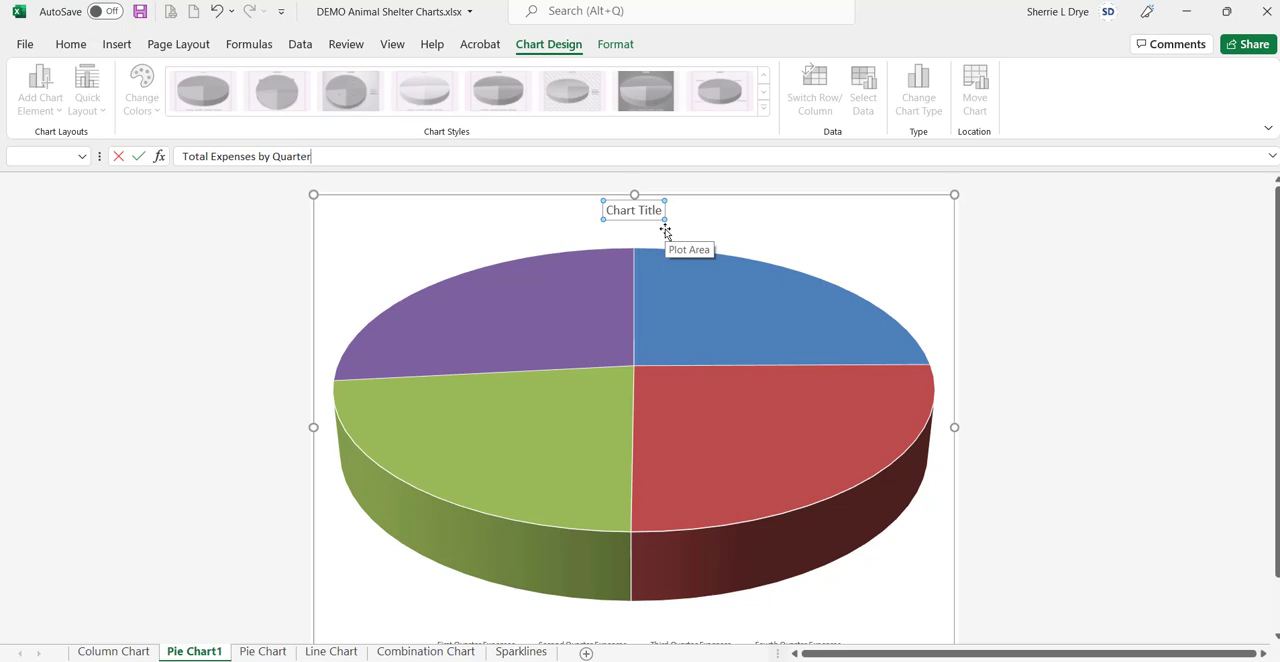
key(Return)
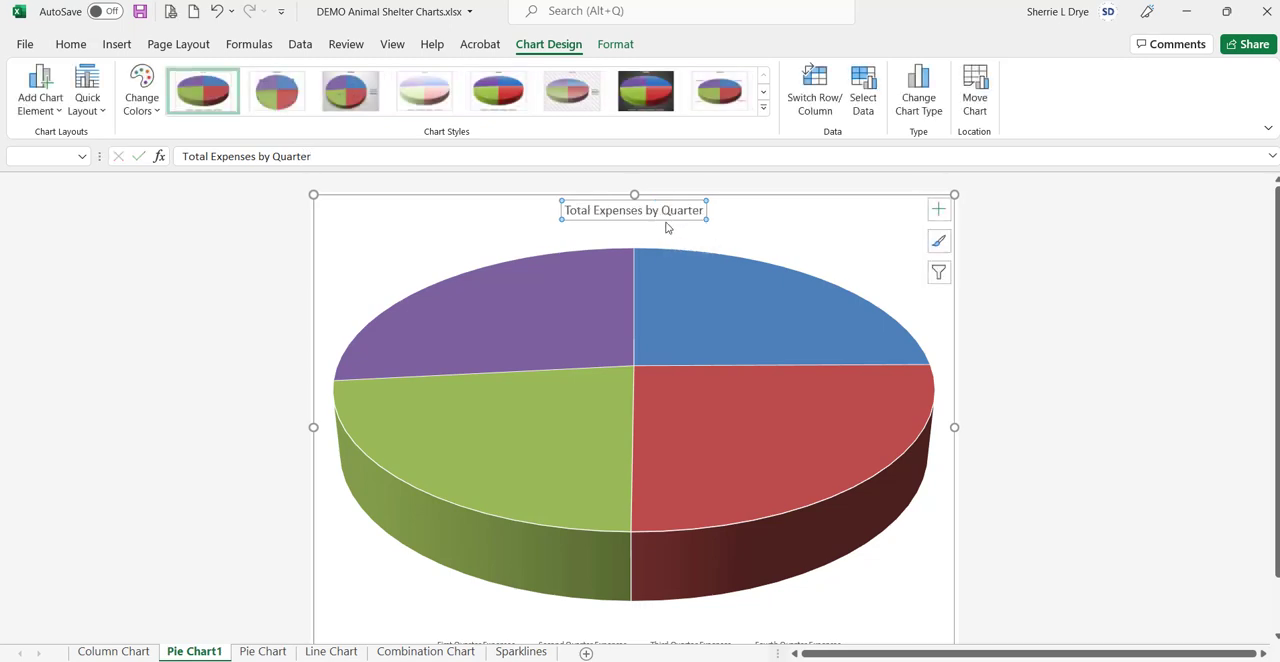
Step: Format the chart title in bold at 18 pt and reposition it slightly lower, centred above the pie
drag(665, 221, 663, 232)
click(71, 44)
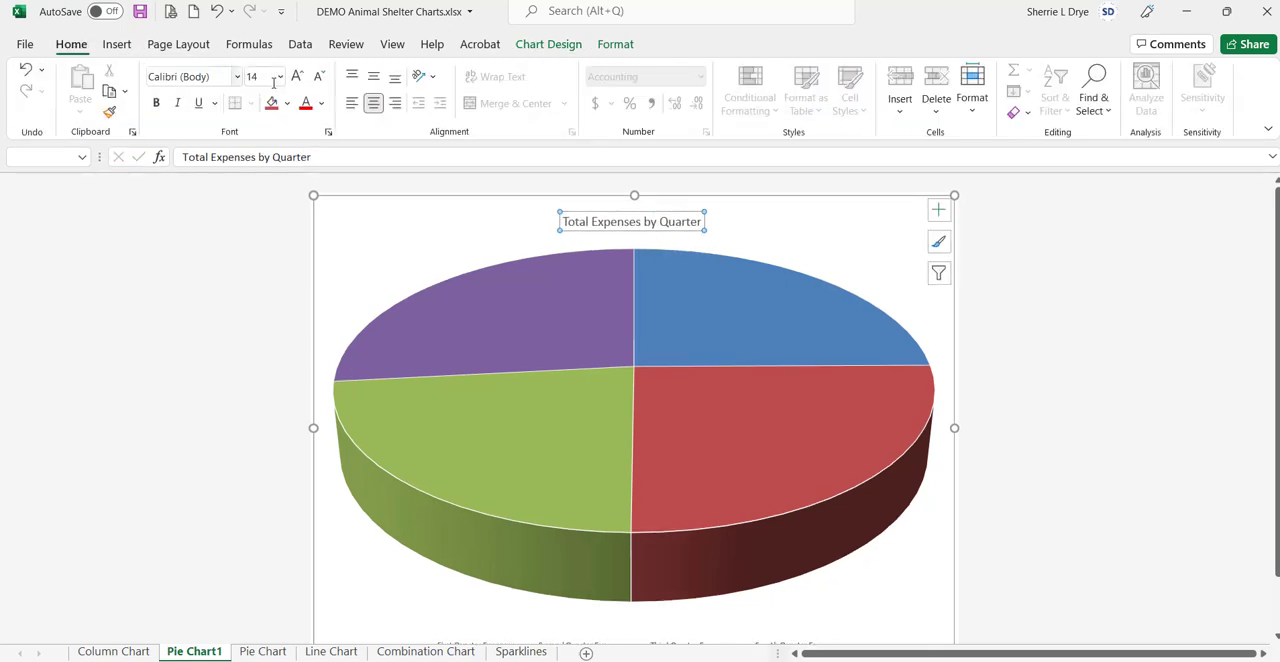
click(156, 103)
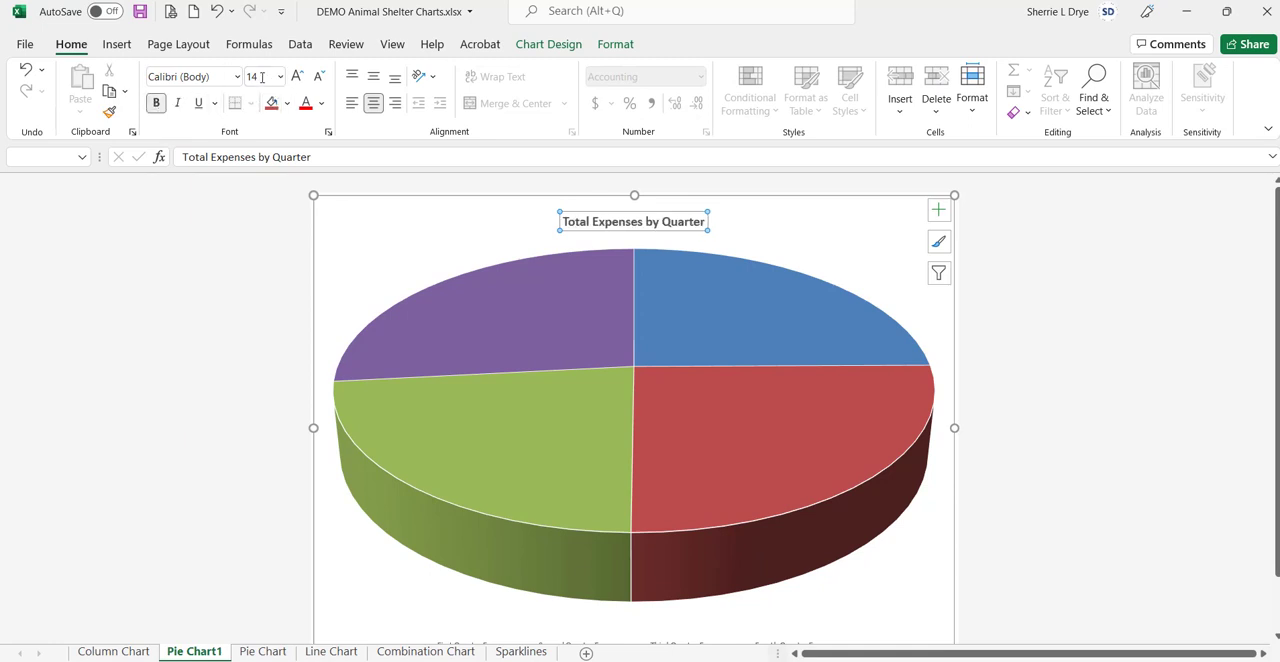
click(297, 77)
click(297, 77)
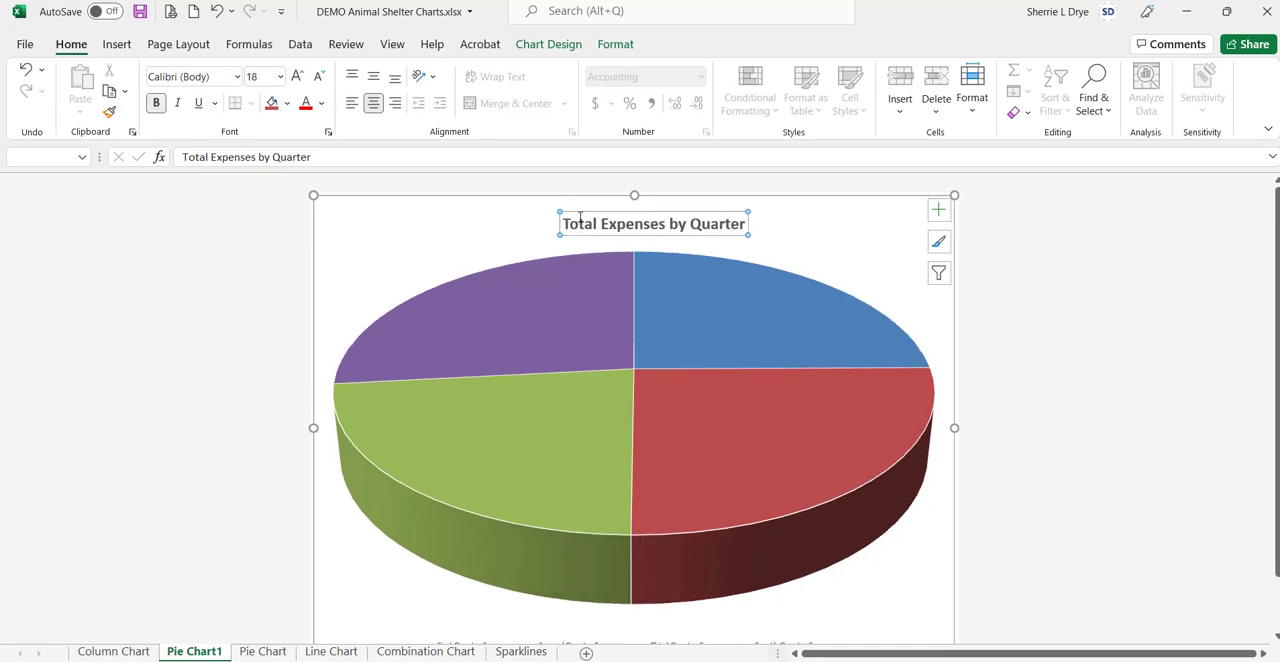
drag(580, 215, 558, 217)
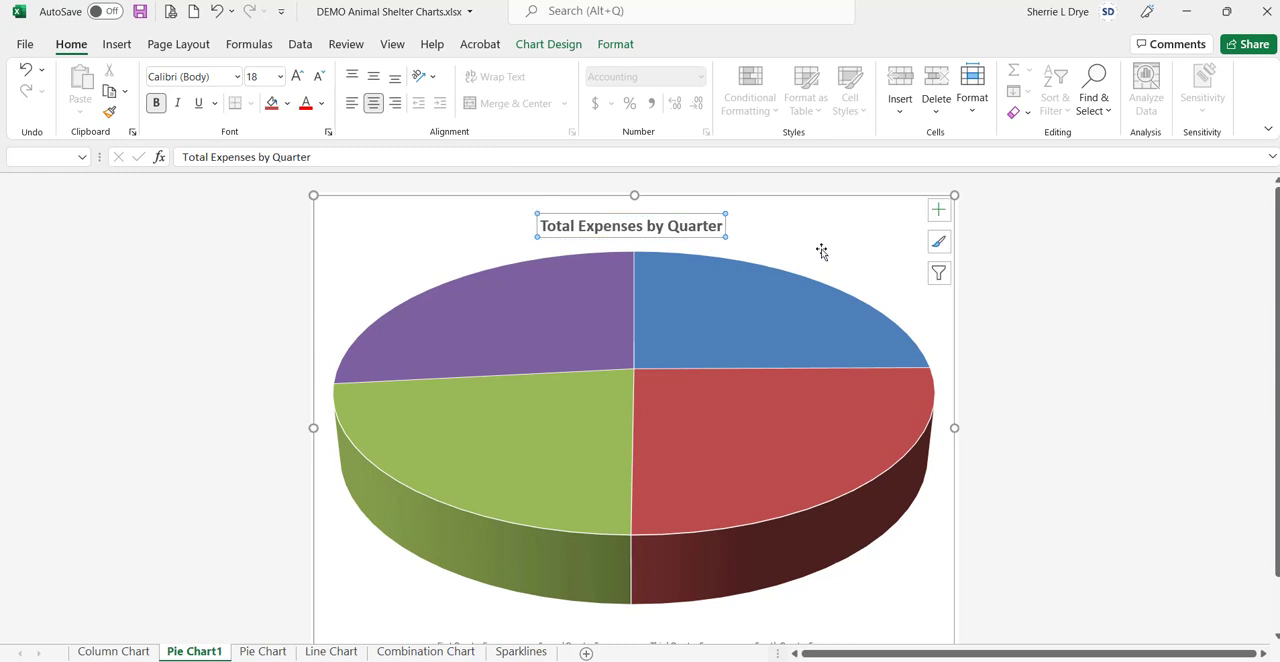
Step: Delete the legend below the pie chart
scroll(735, 524, down, 1)
click(674, 614)
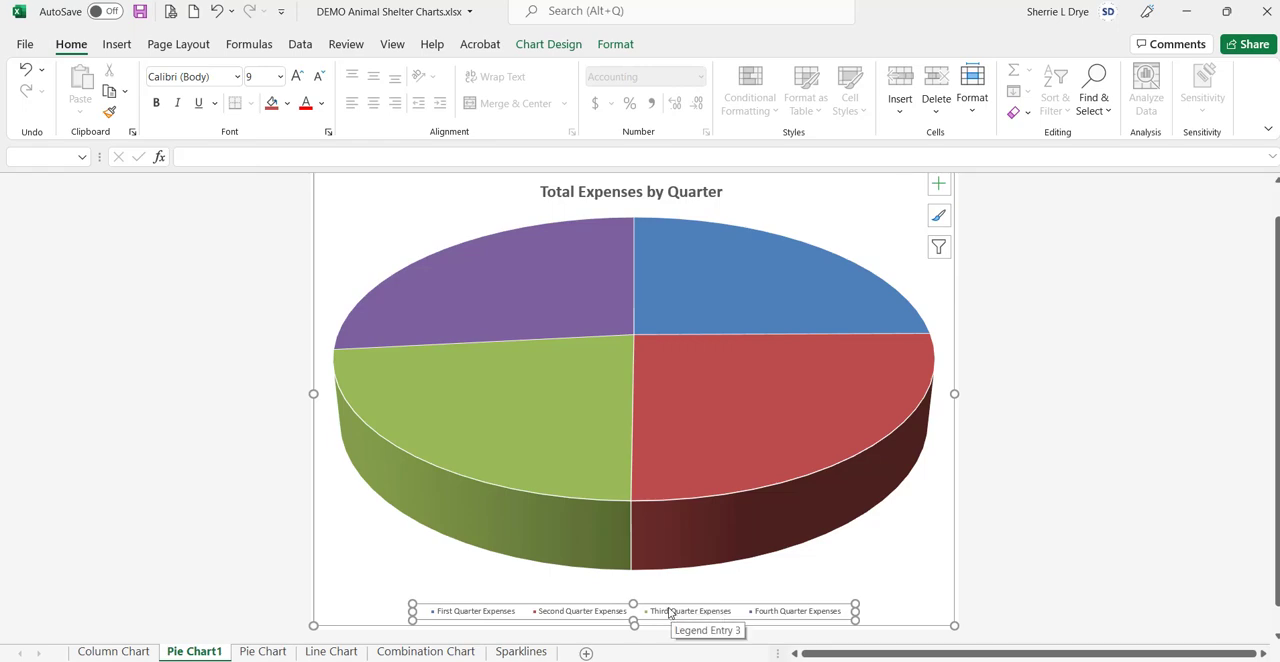
key(Delete)
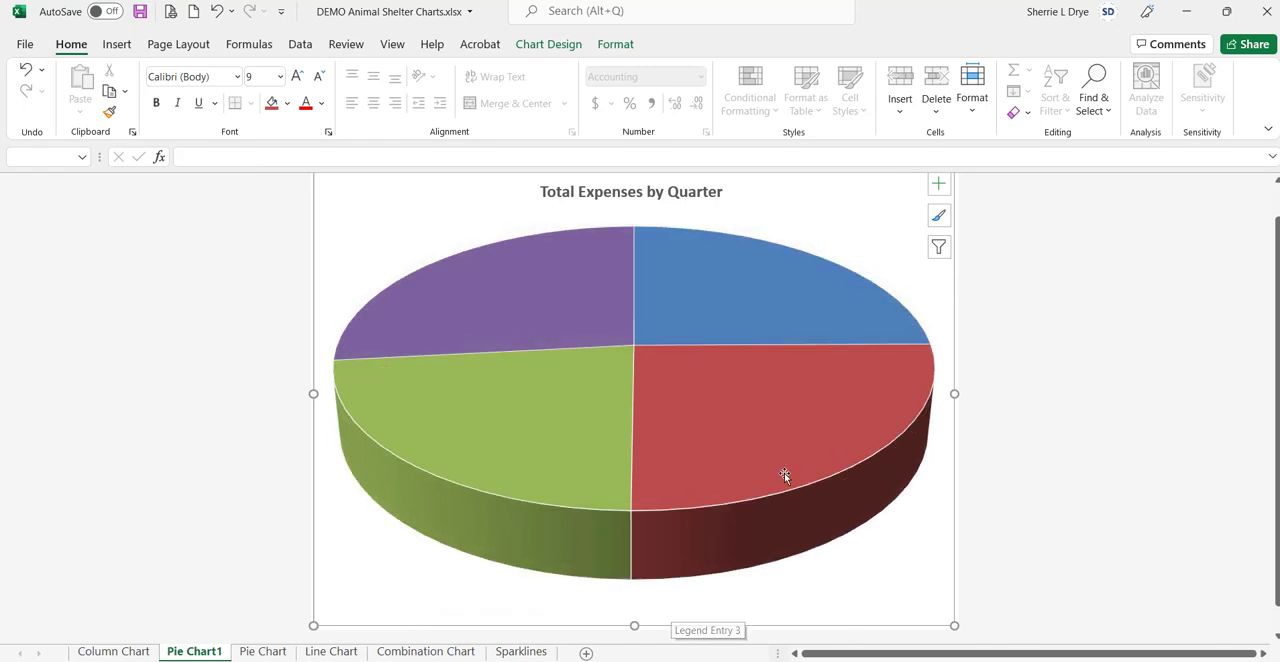
Step: Add data labels to the pie slices in the Outside End position
click(937, 185)
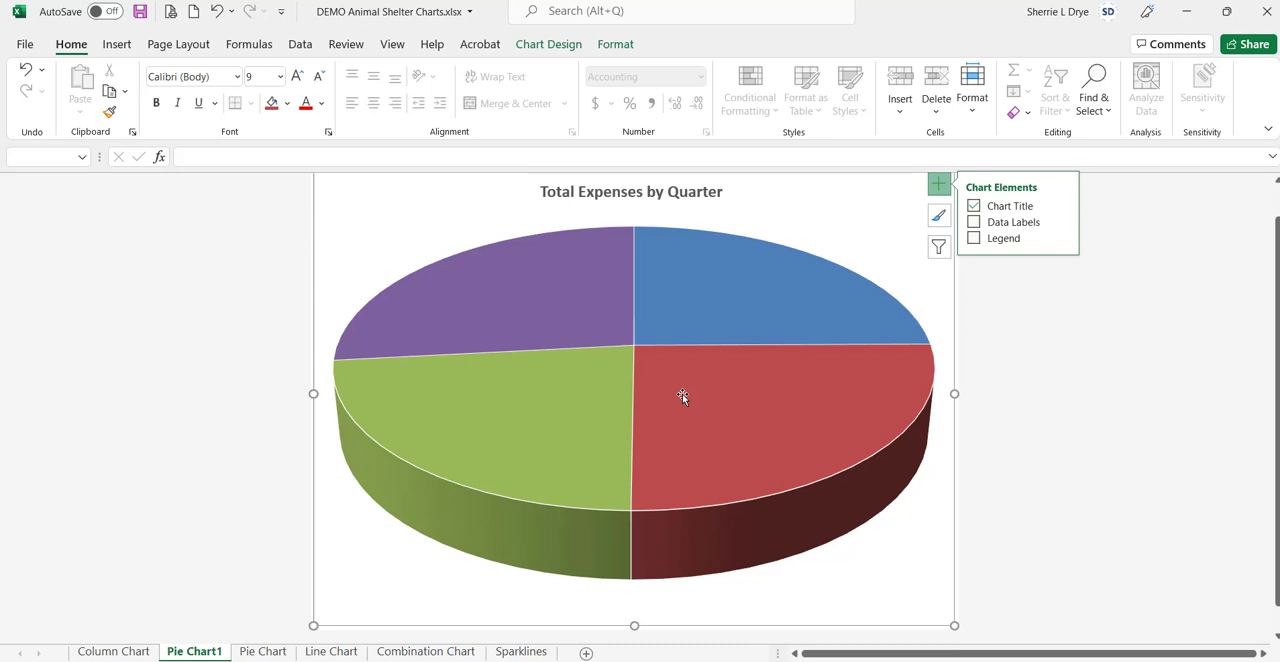
mouse_move(715, 398)
click(938, 187)
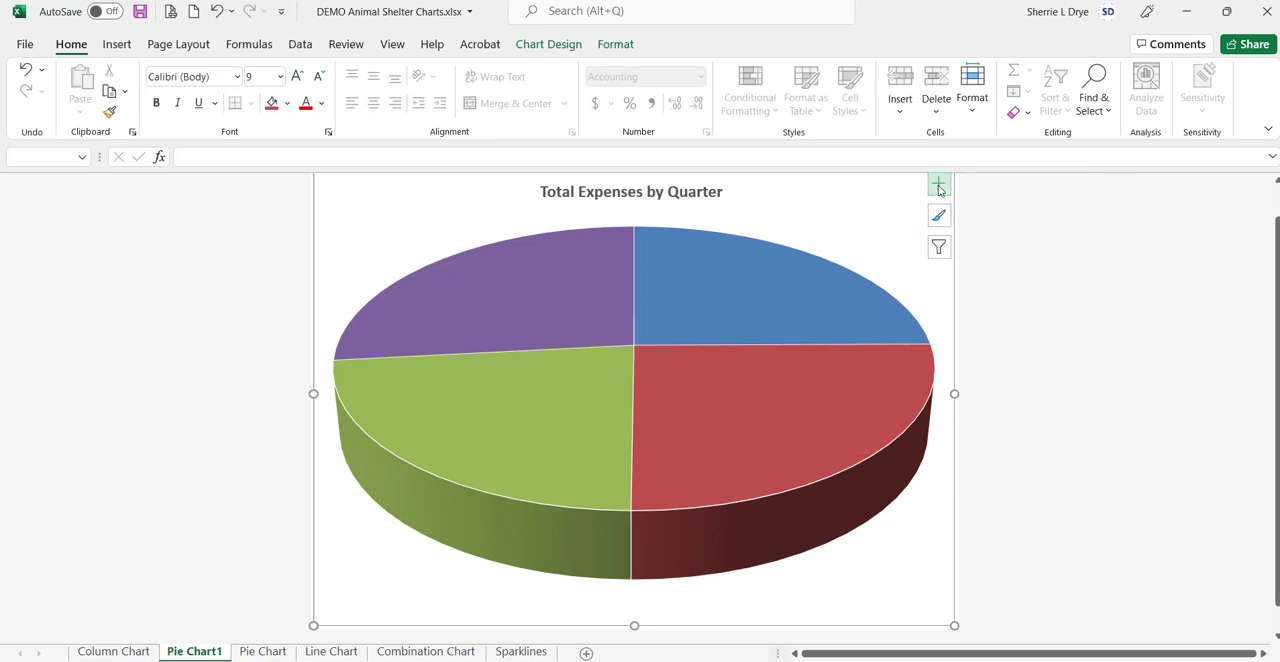
click(939, 188)
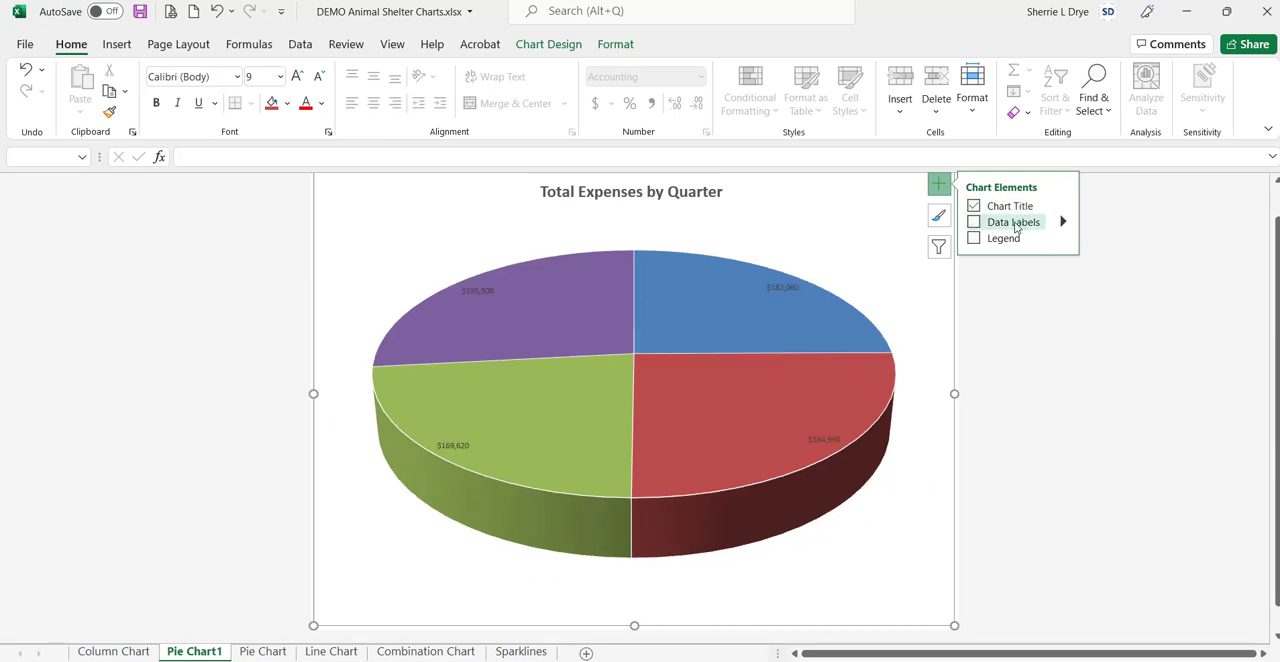
click(1063, 222)
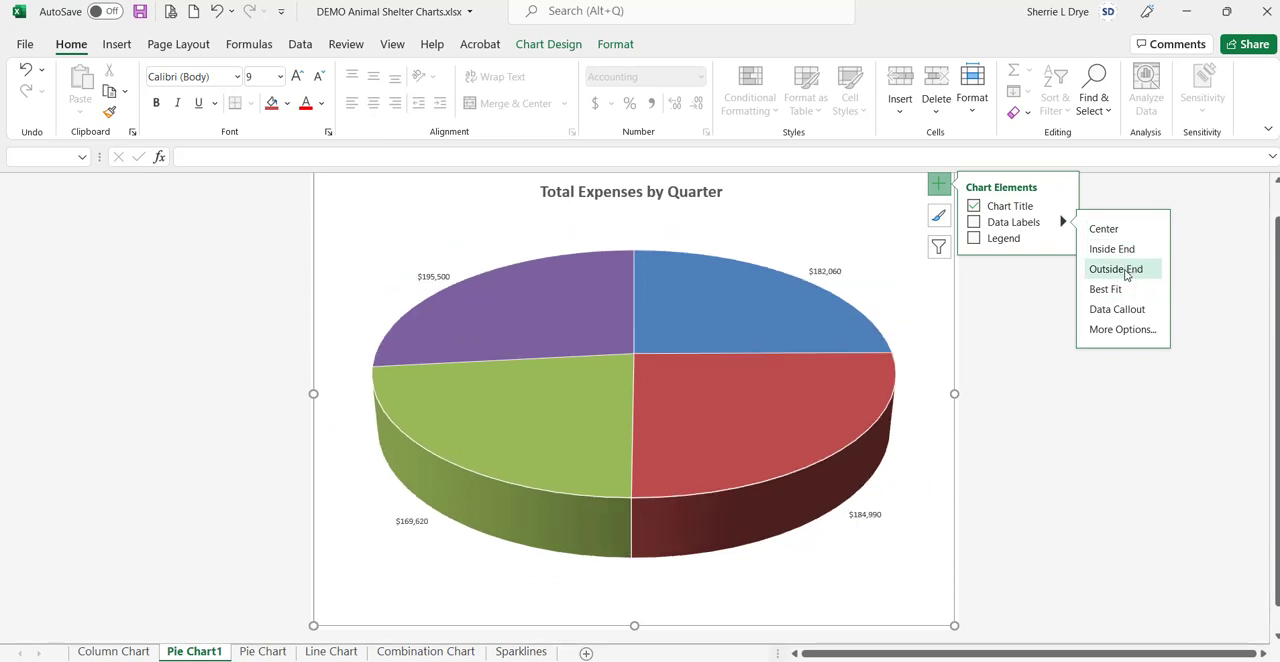
click(1124, 270)
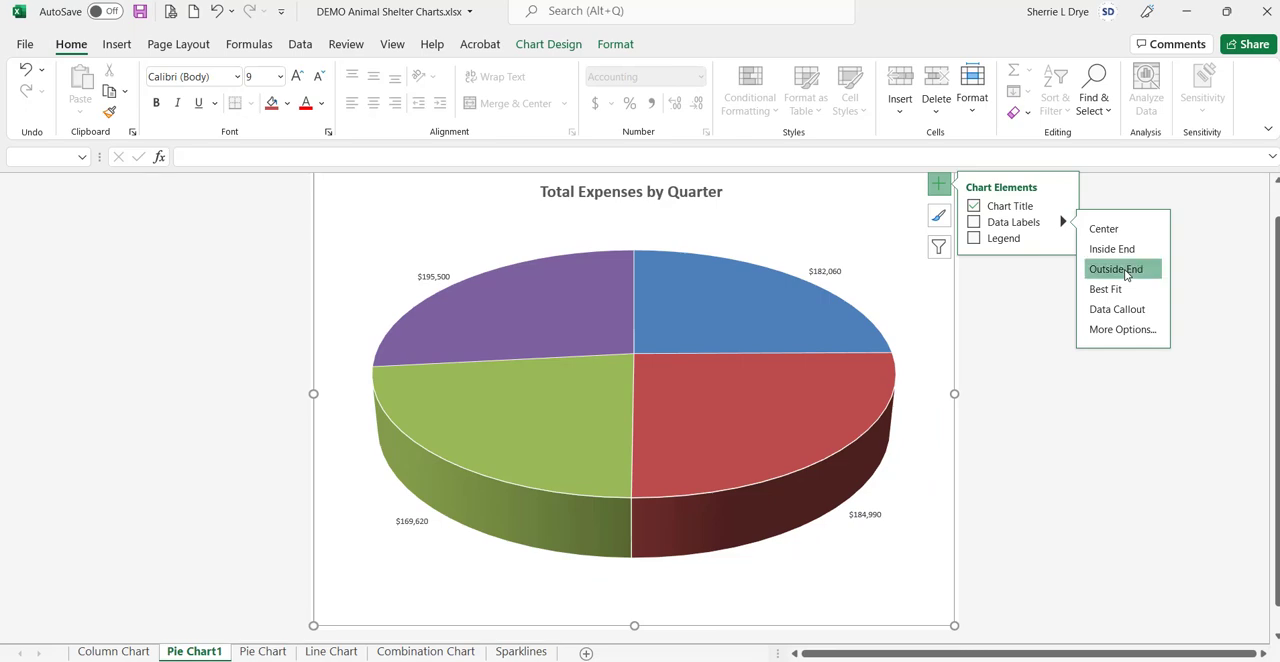
Step: Set the pie's data labels to show category name and percentage instead of the value
click(1121, 330)
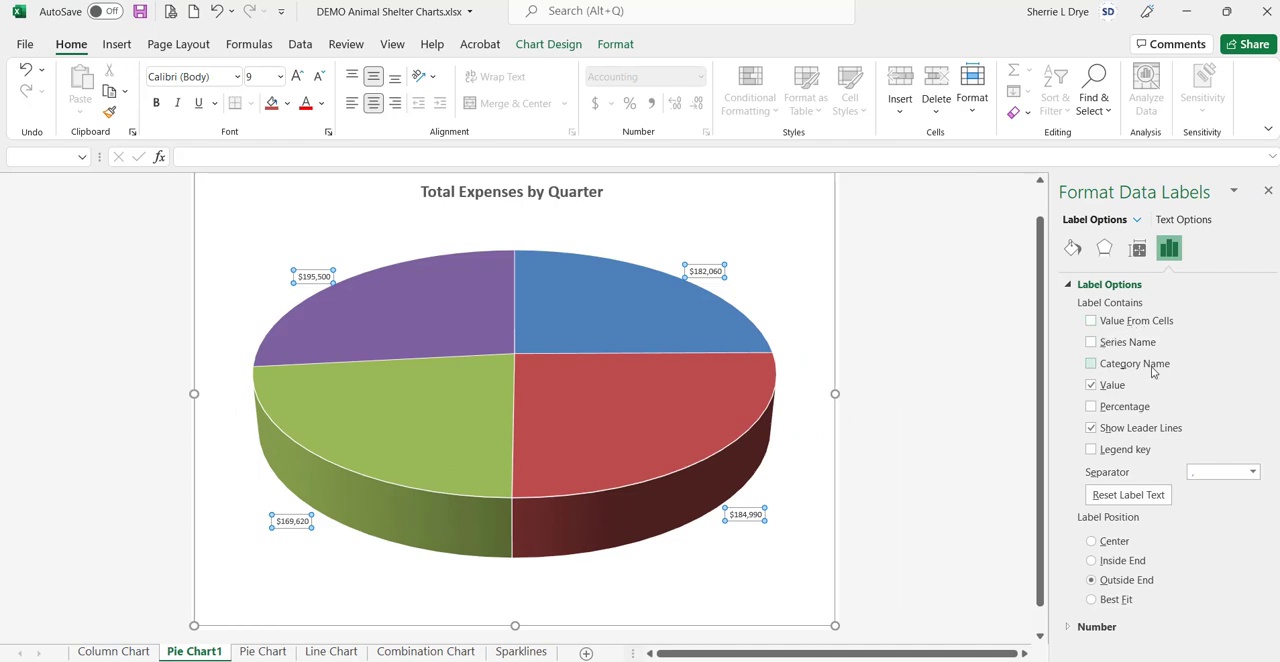
click(1091, 364)
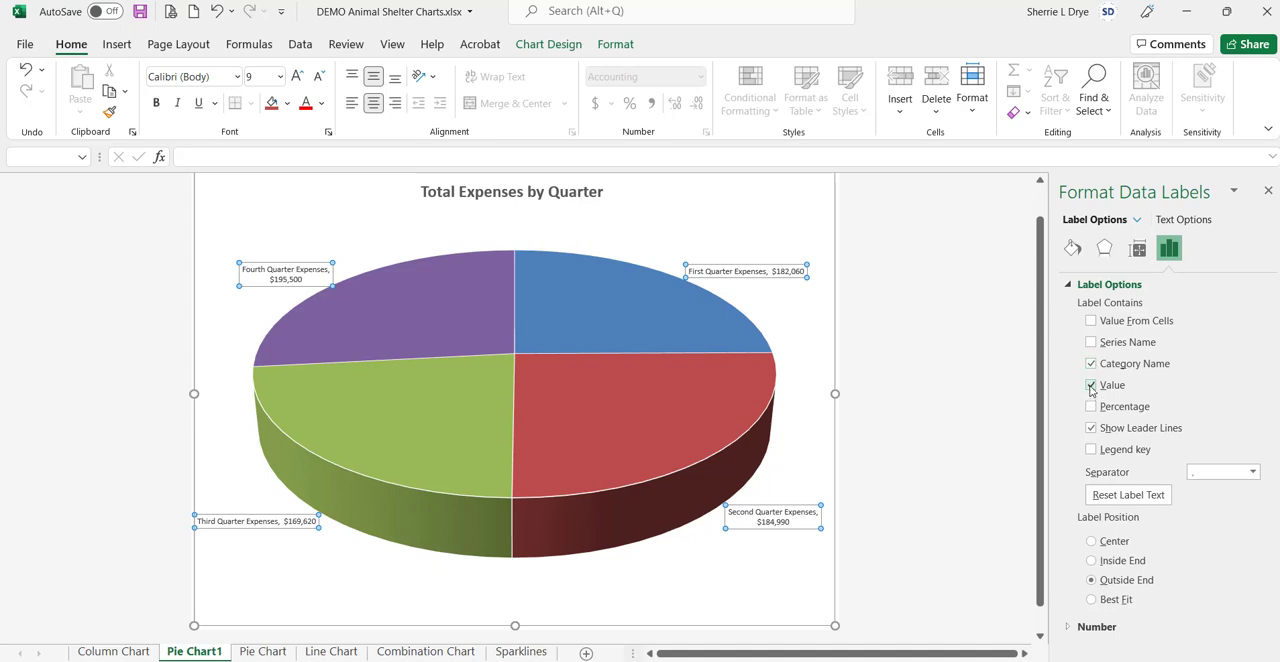
click(1091, 385)
click(1091, 407)
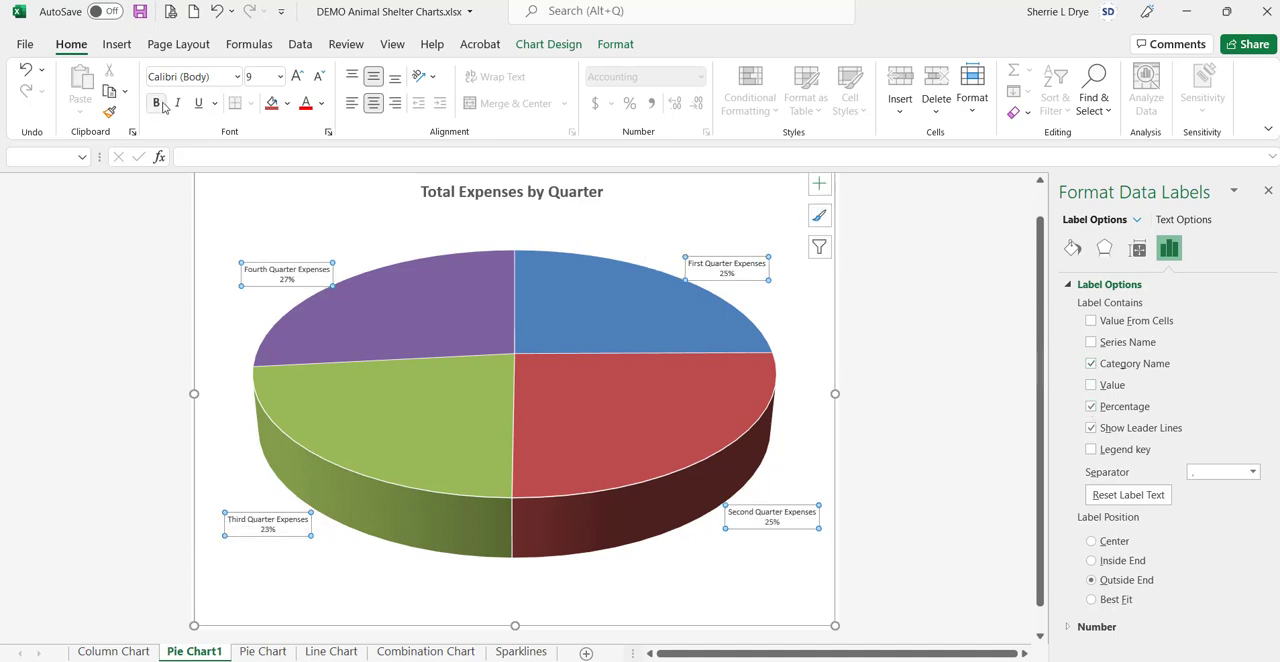
Step: Increase the font size of all the data labels to 11 pt
click(297, 77)
click(297, 77)
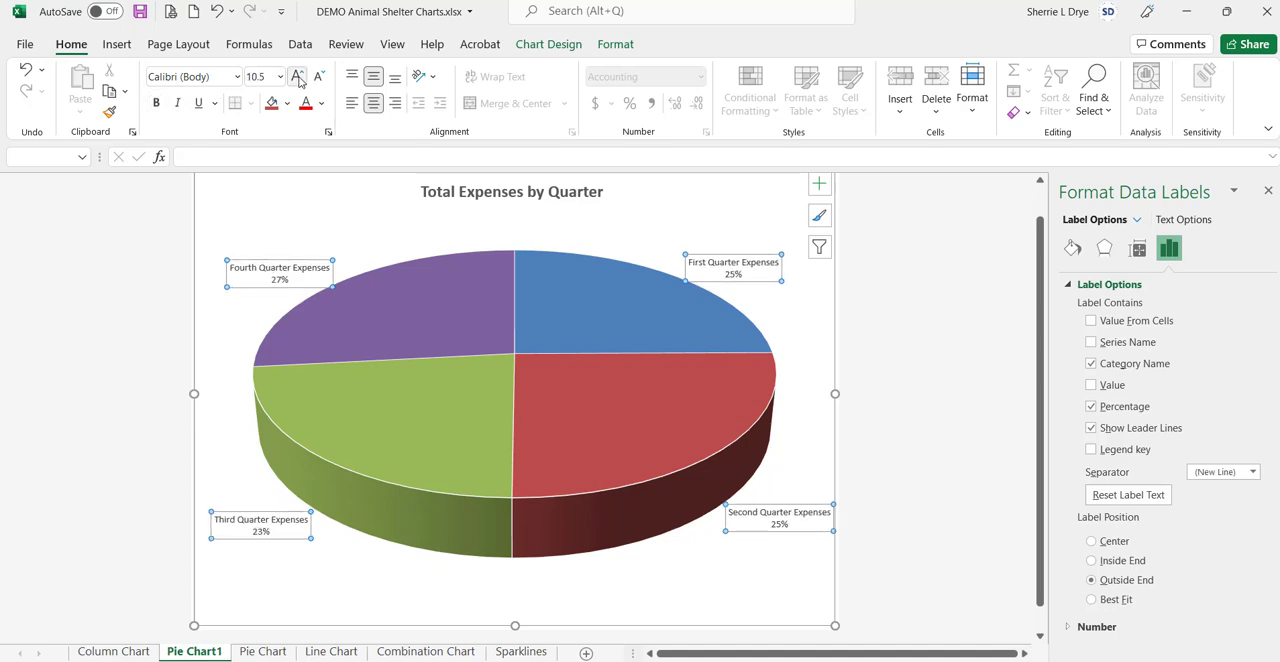
click(297, 77)
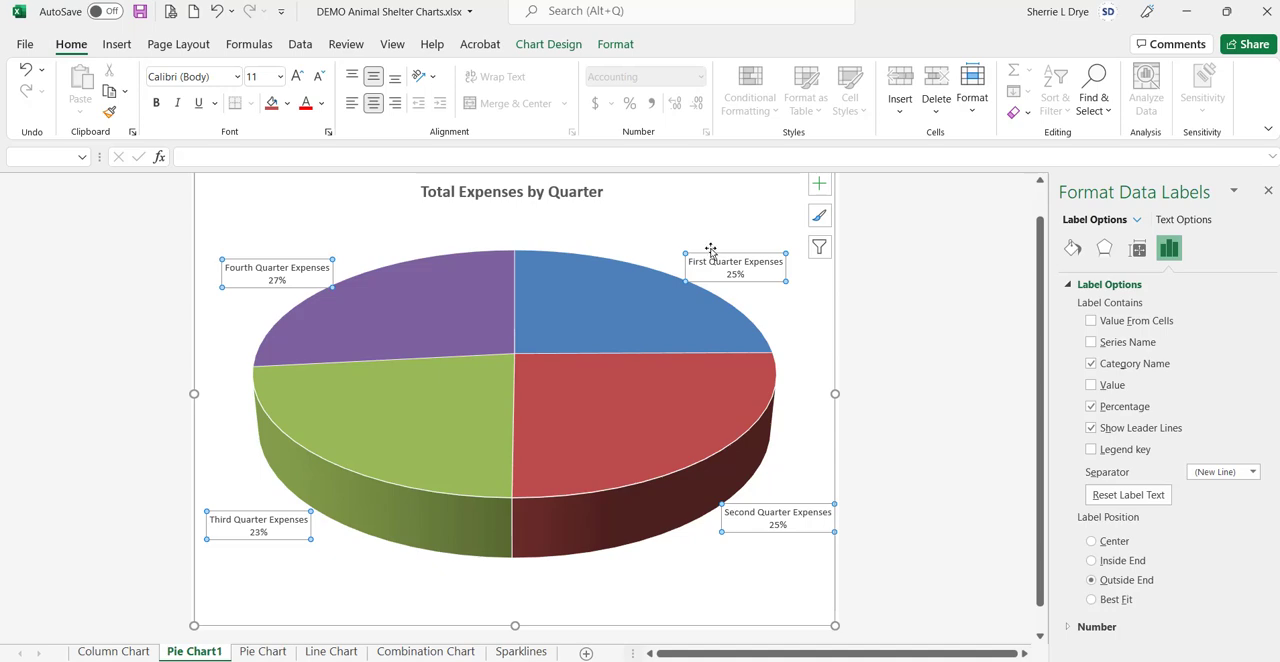
Step: Move the First Quarter Expenses label up and slightly inward, away from its slice, so a leader line connects them
click(697, 216)
click(716, 258)
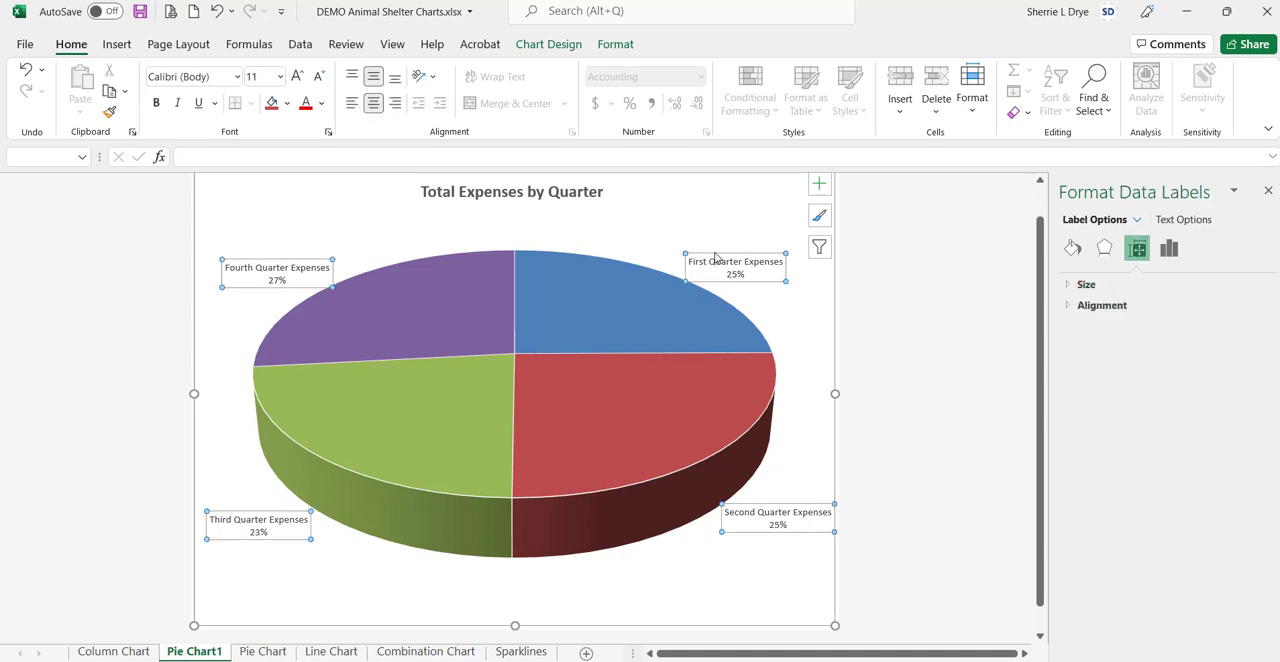
click(714, 243)
click(802, 290)
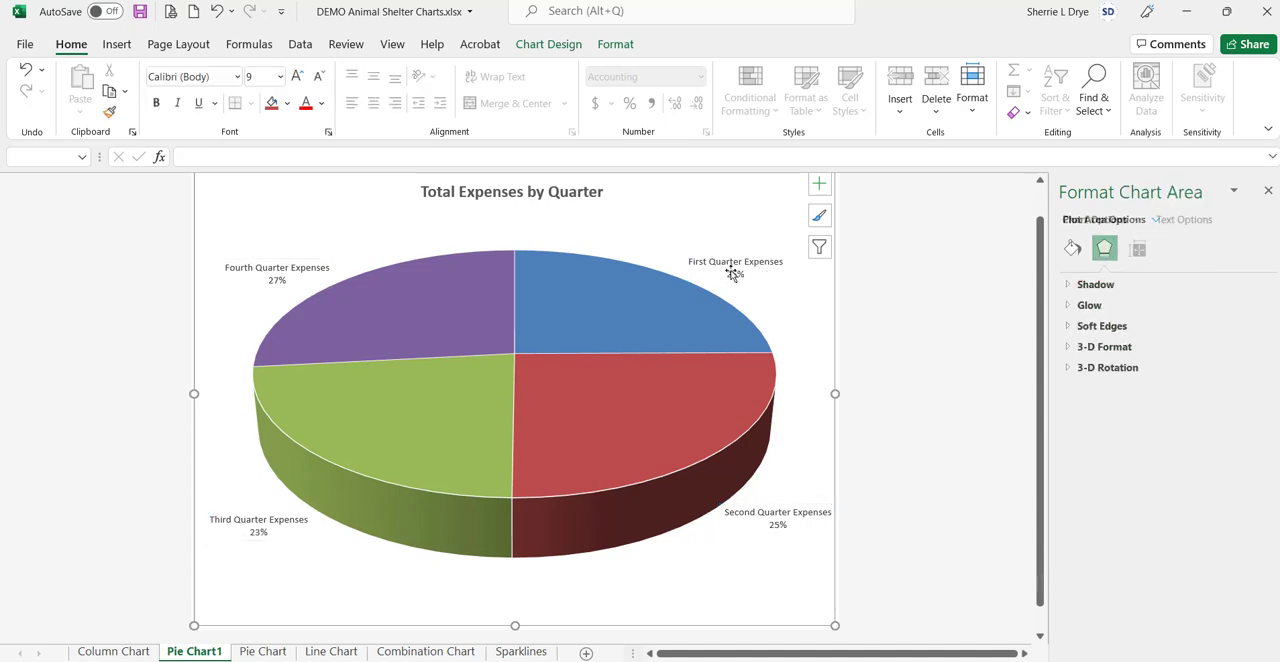
click(733, 273)
click(733, 273)
click(720, 245)
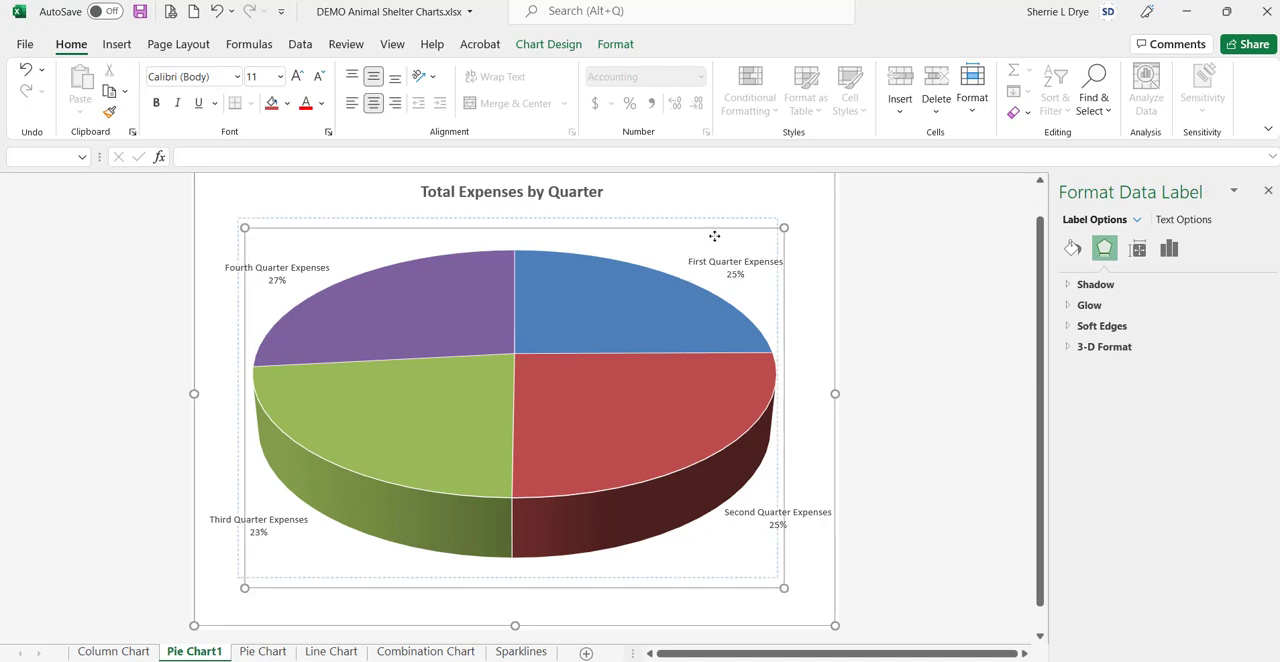
click(716, 266)
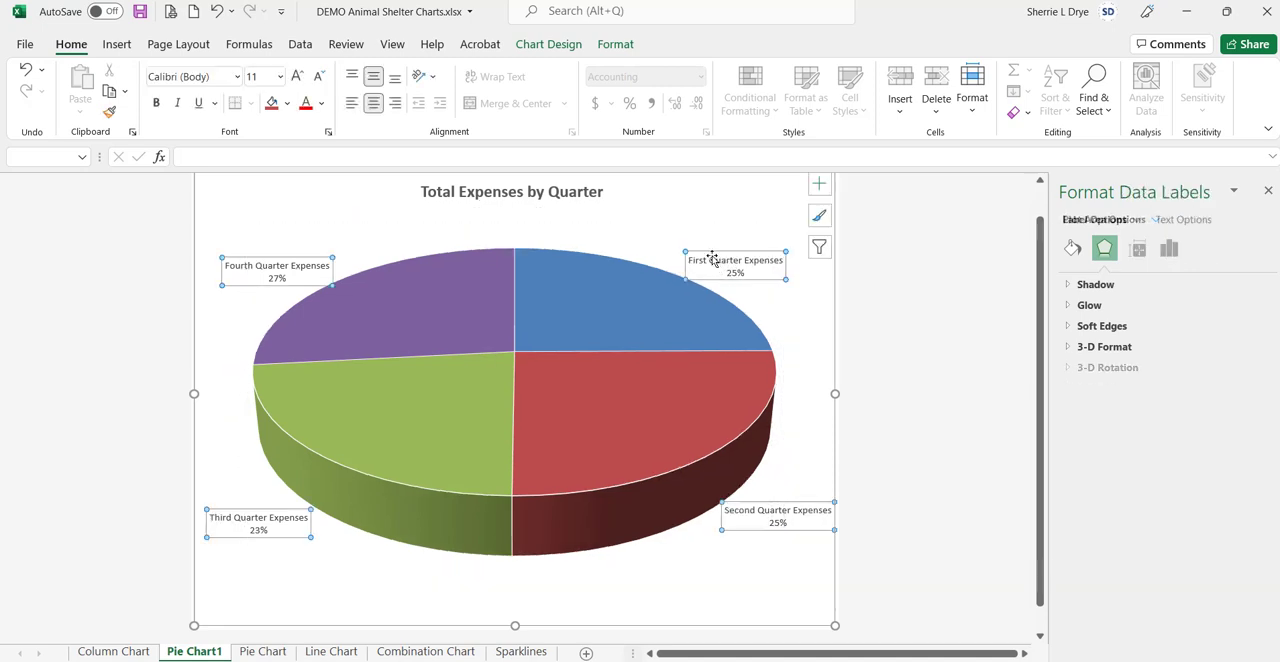
click(716, 266)
drag(716, 266, 685, 218)
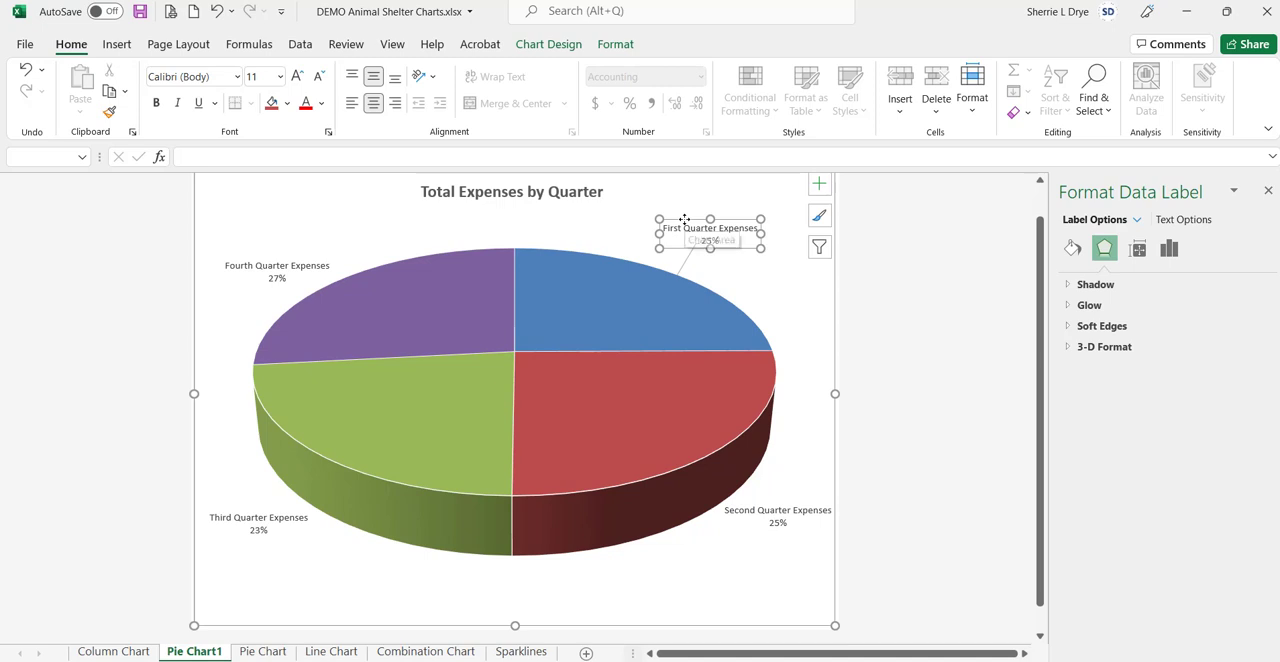
Step: Move the Fourth Quarter label above its slice and the Third and Second Quarter labels lower and slightly inward, away from the pie
click(310, 264)
drag(310, 264, 321, 228)
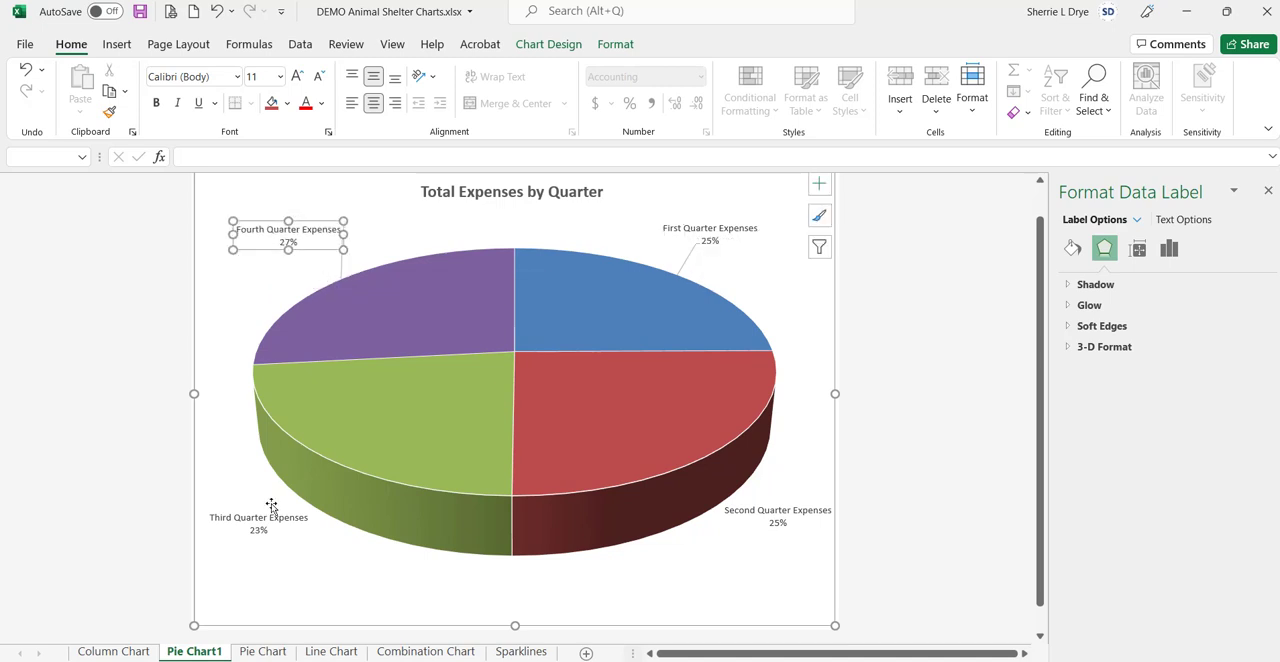
click(271, 519)
drag(271, 519, 300, 541)
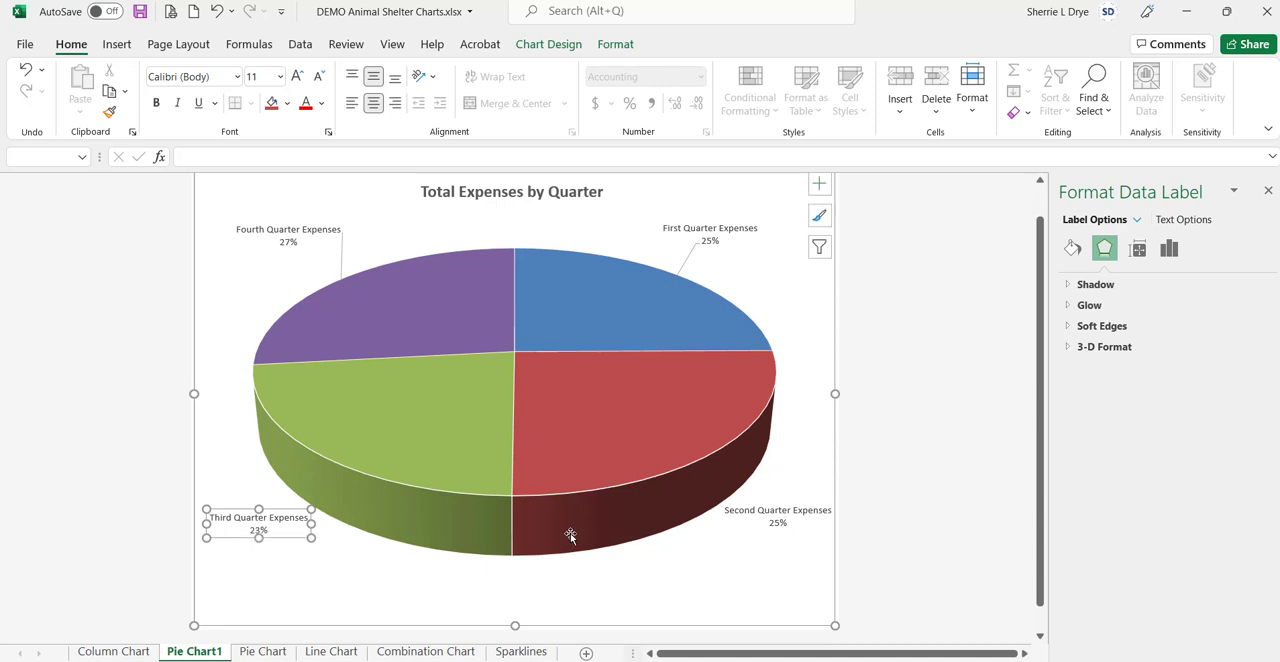
click(740, 520)
drag(740, 520, 707, 555)
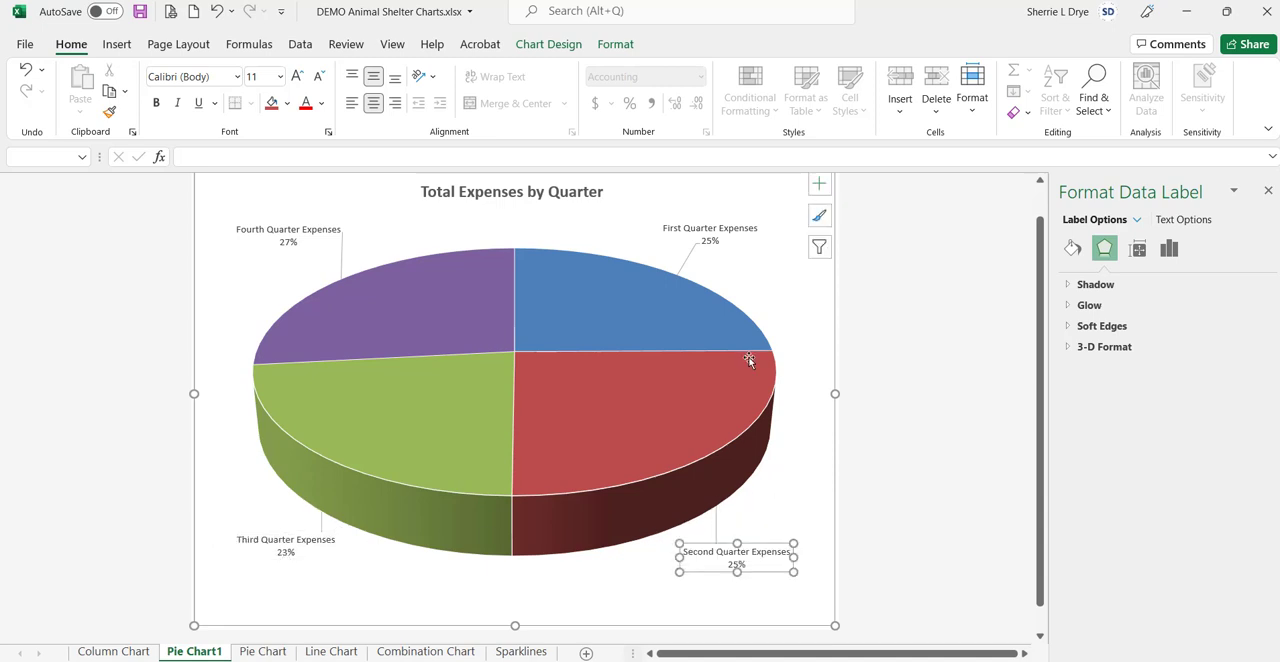
click(732, 236)
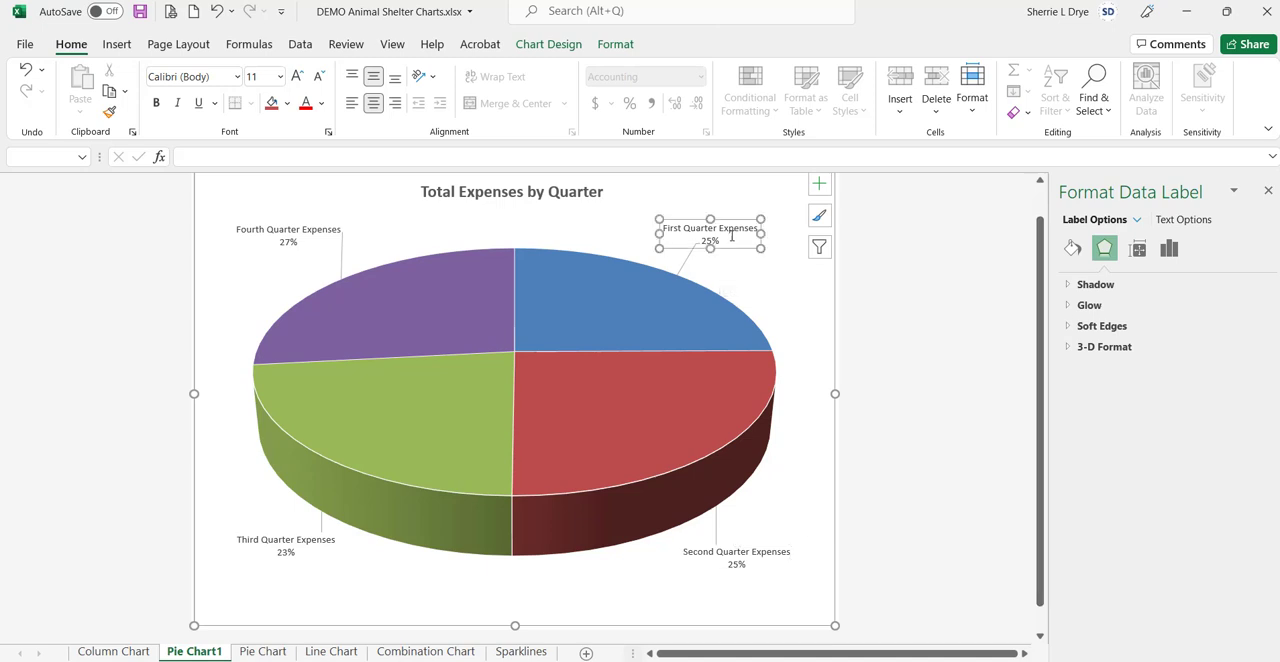
click(1169, 248)
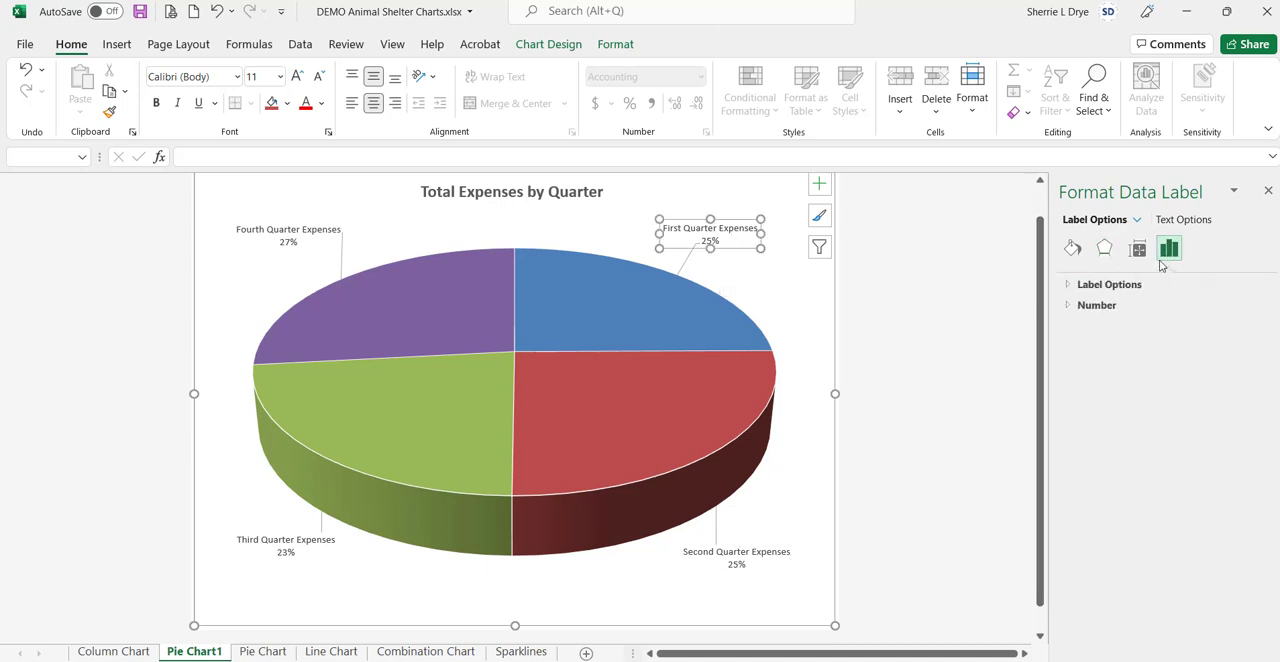
click(1072, 249)
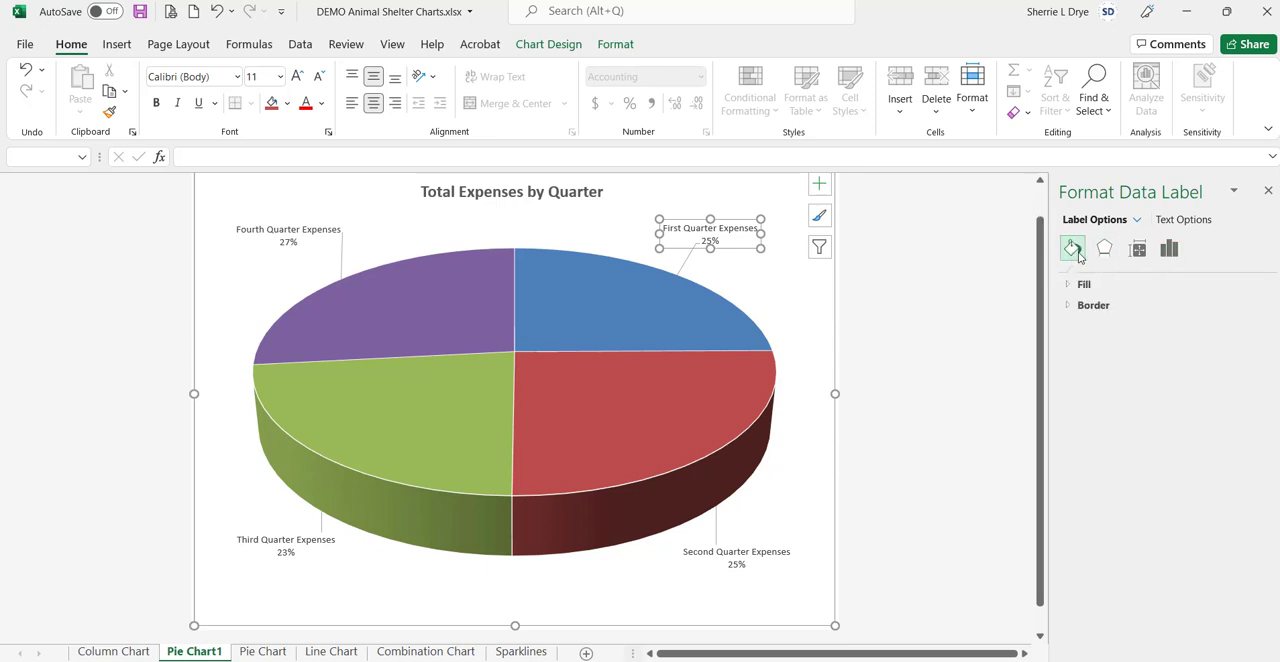
click(1104, 250)
click(1137, 250)
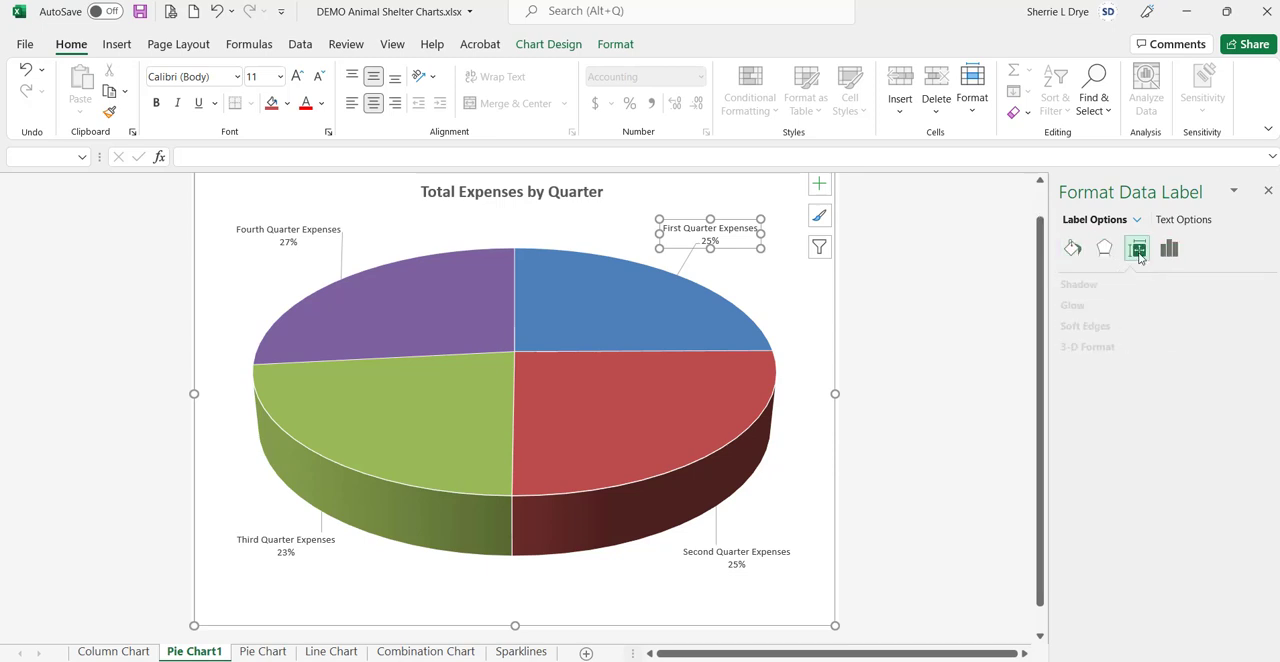
click(1171, 252)
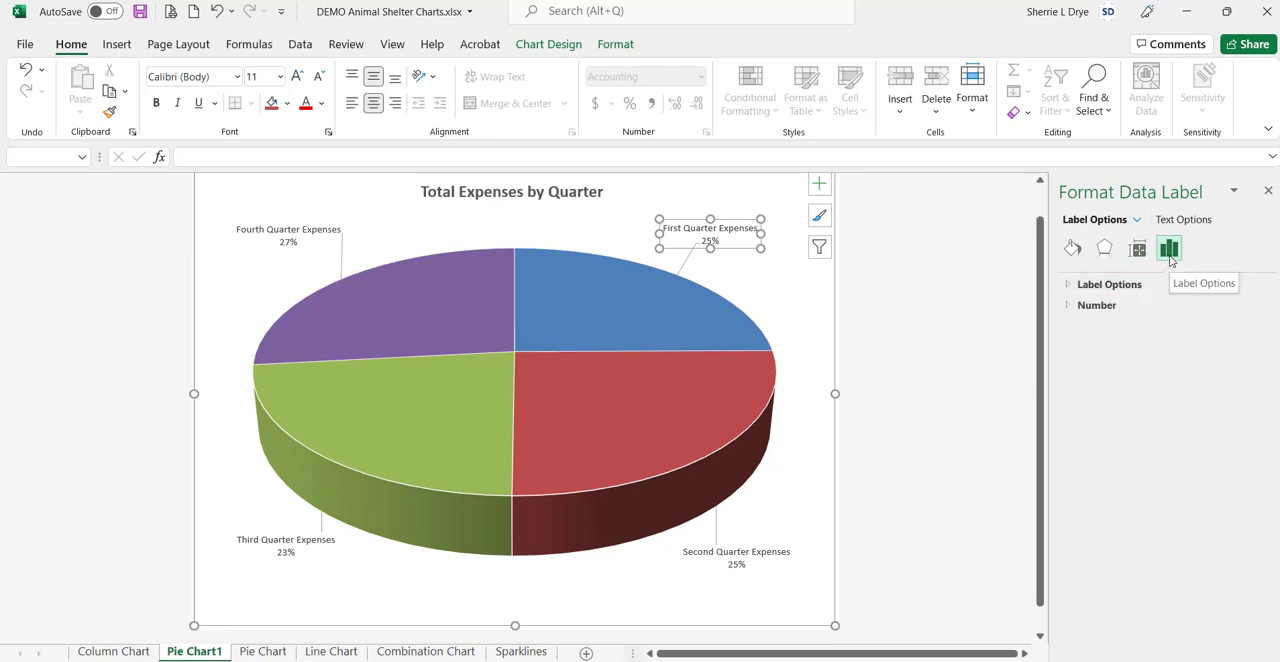
Step: Format the numbers in all four data labels as Percentage with 0 decimal places
click(738, 210)
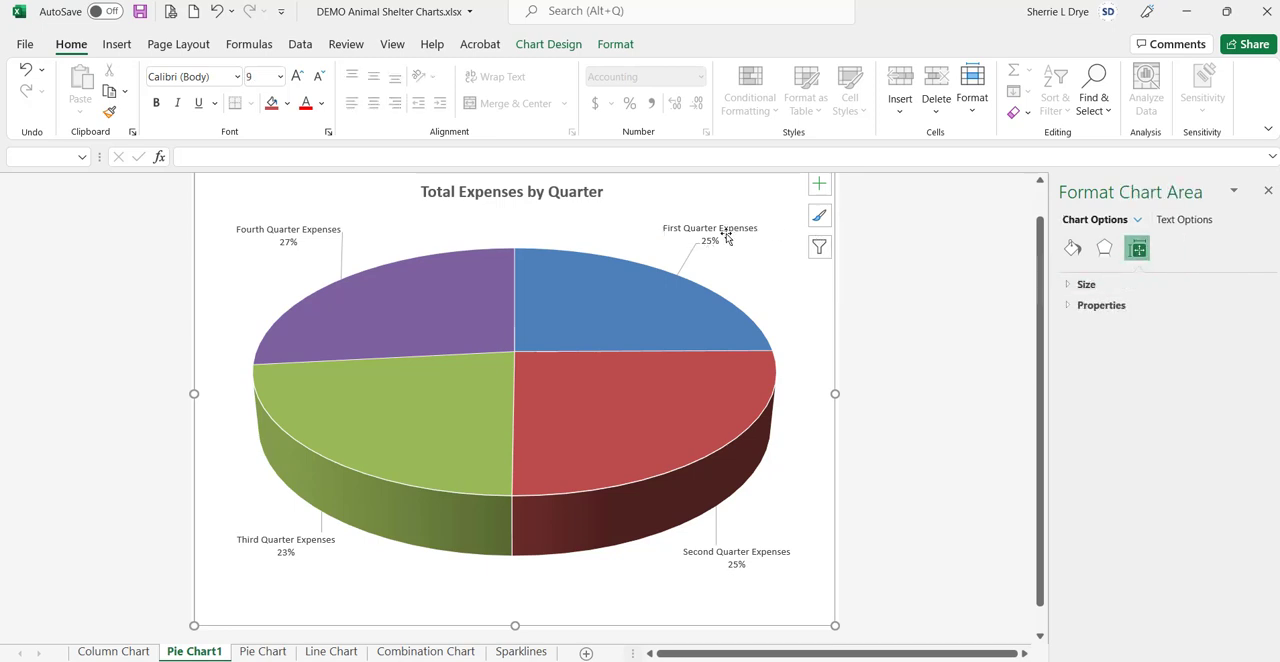
click(727, 234)
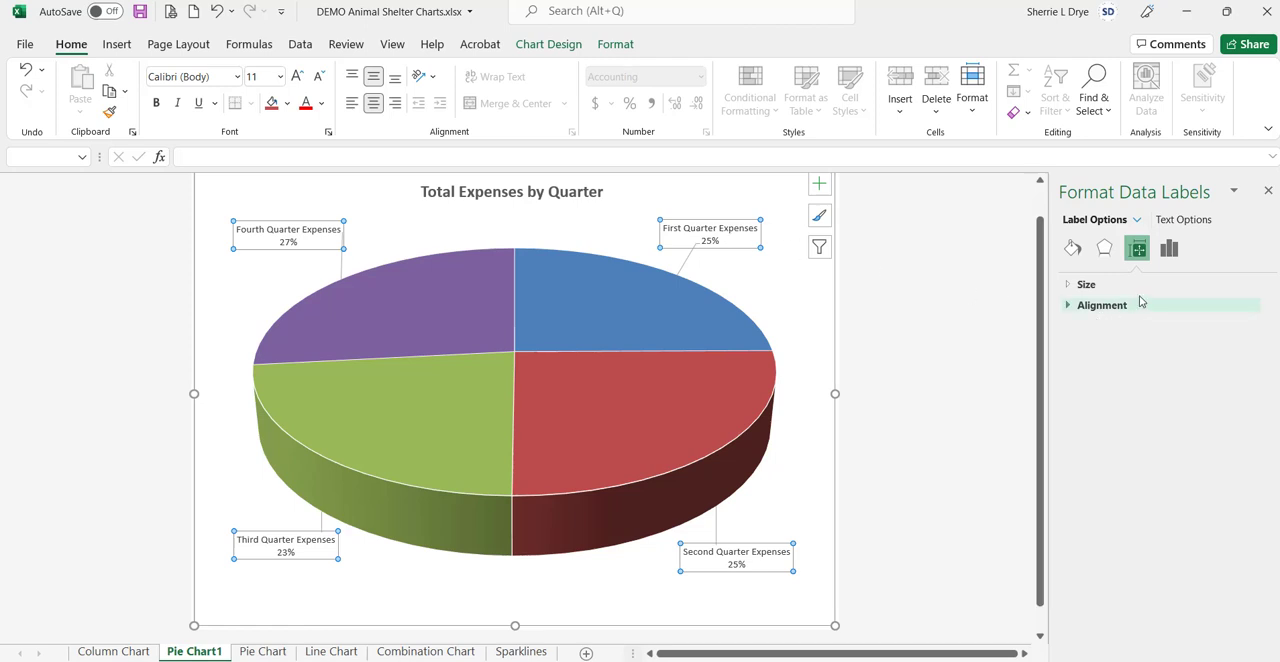
click(1169, 248)
click(1069, 285)
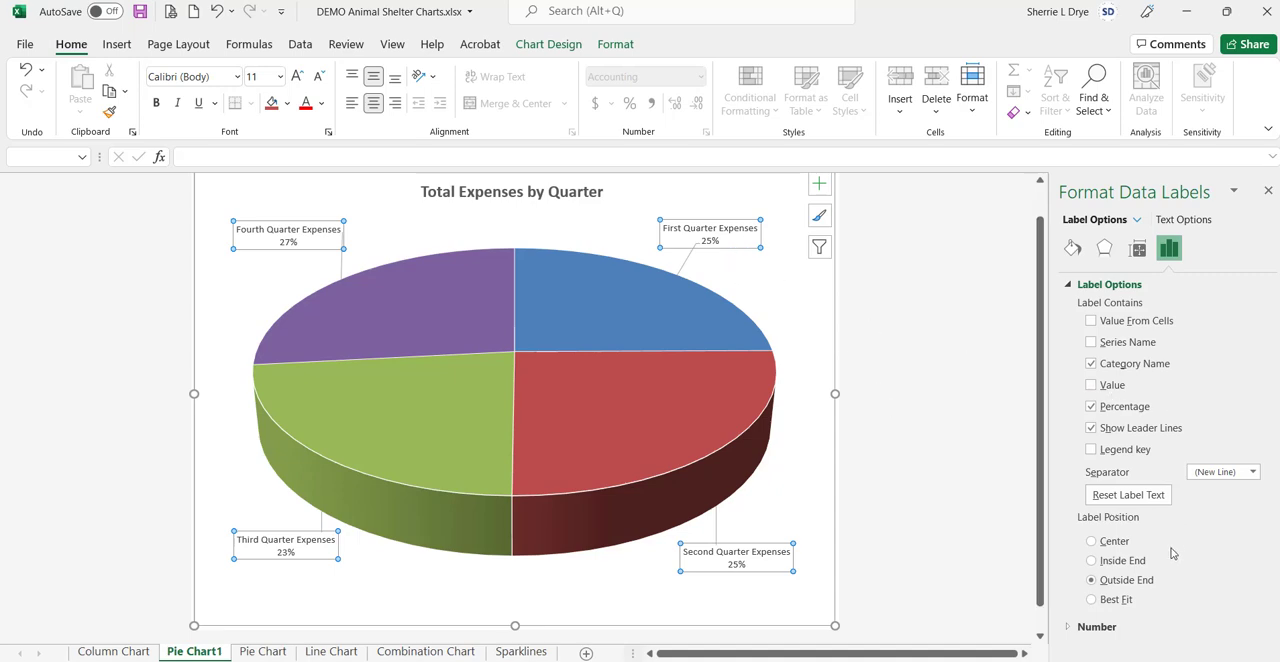
click(1068, 628)
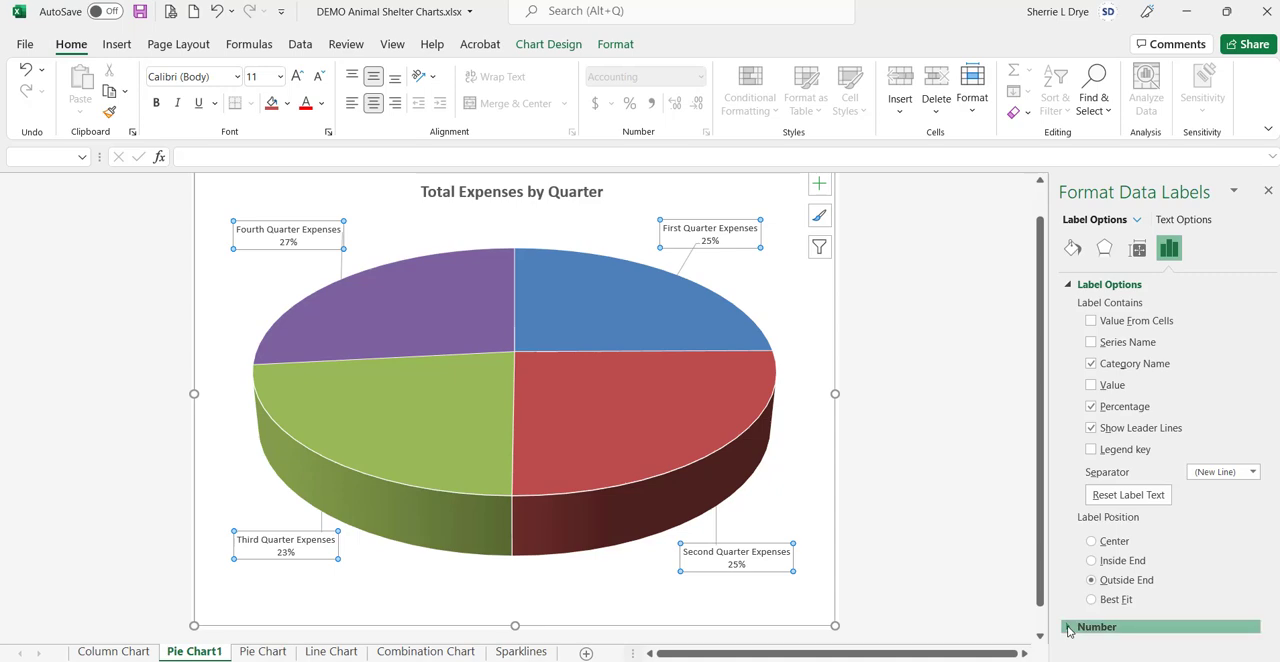
scroll(1182, 472, down, 2)
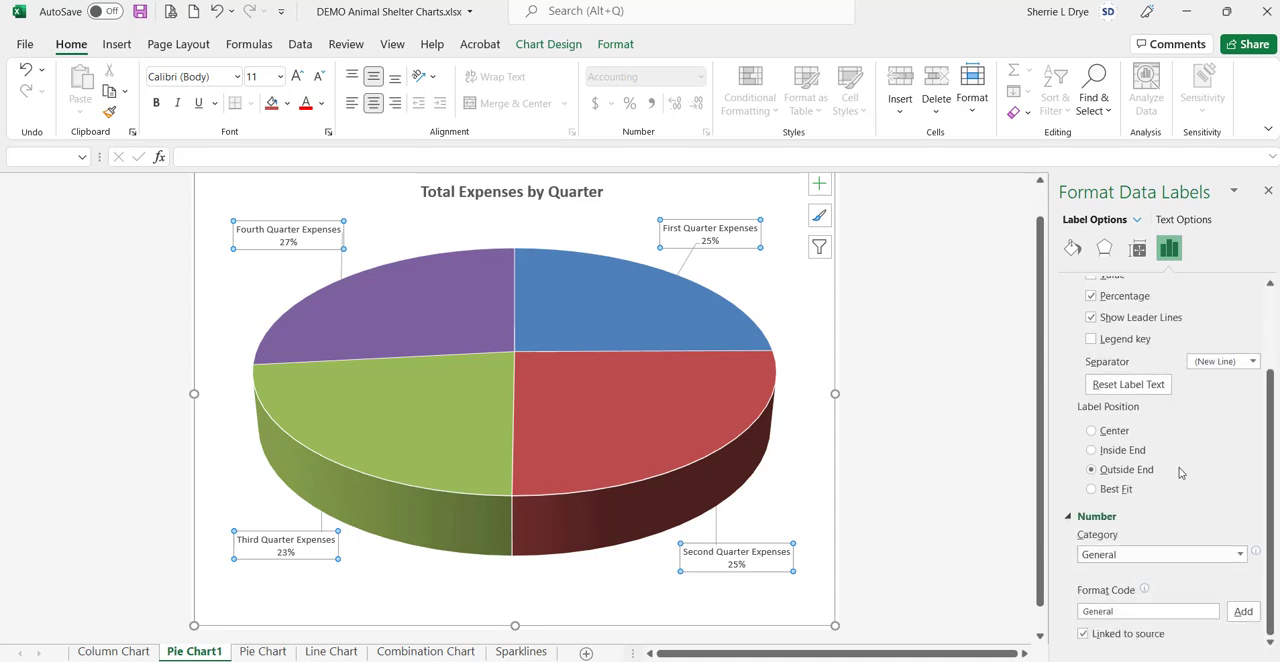
click(1240, 554)
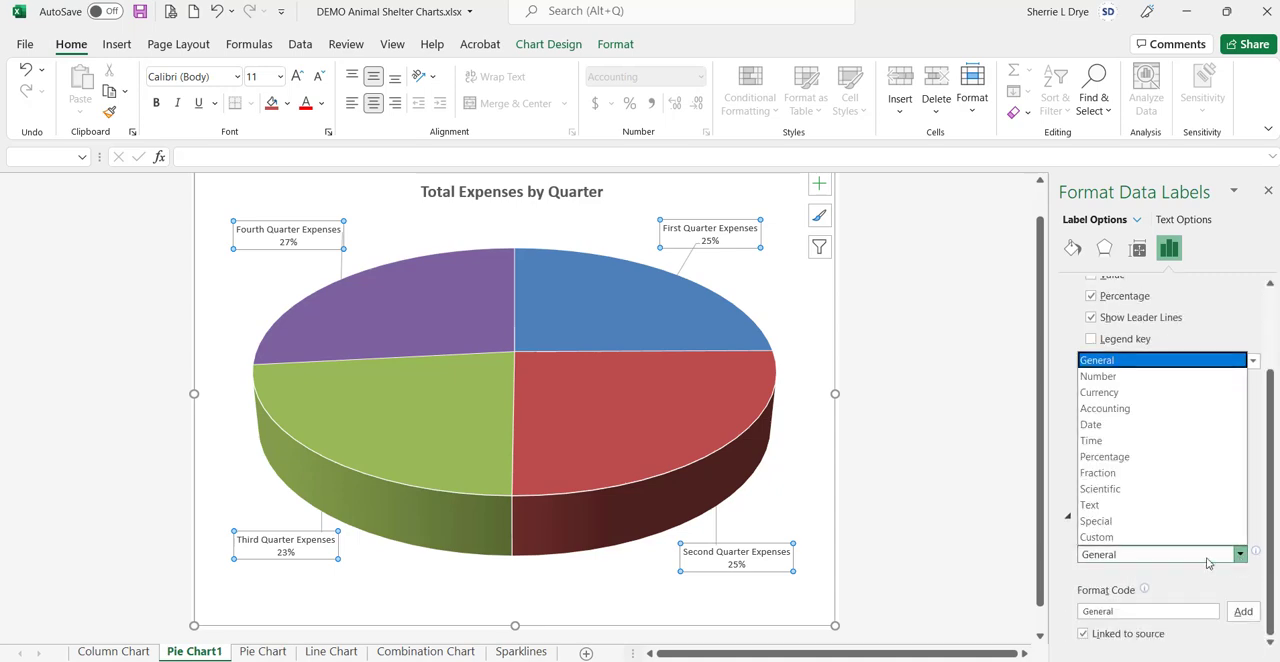
click(1103, 457)
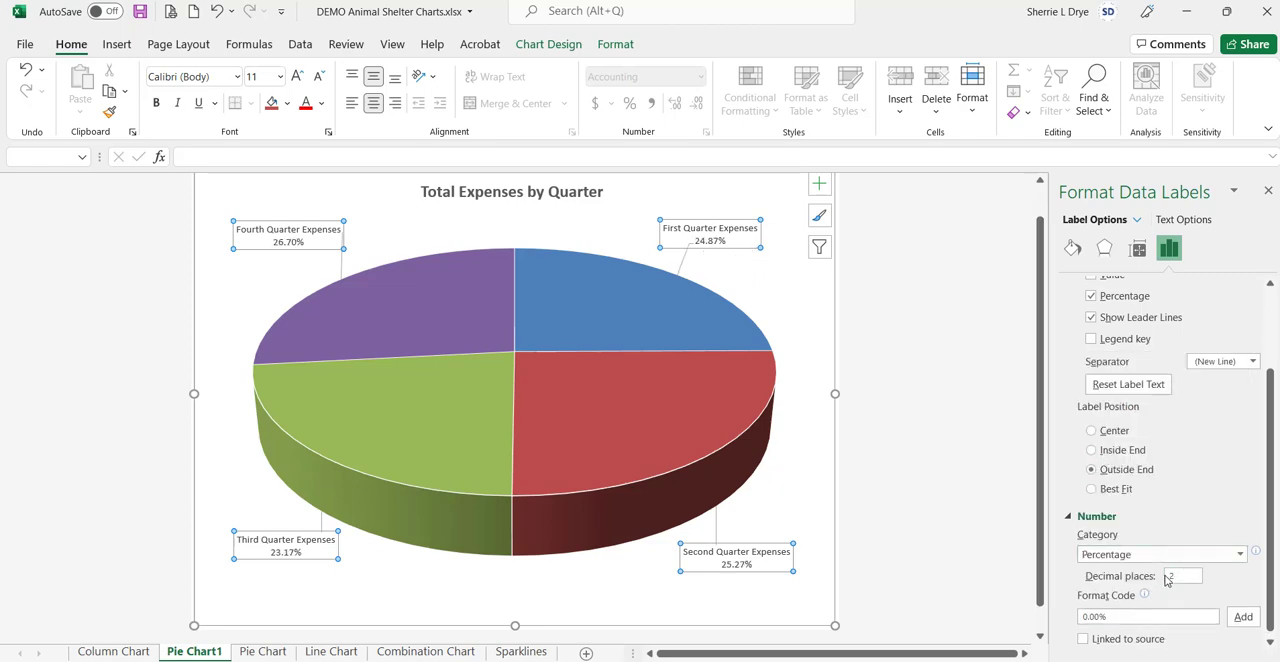
click(1175, 577)
text(0)
click(814, 323)
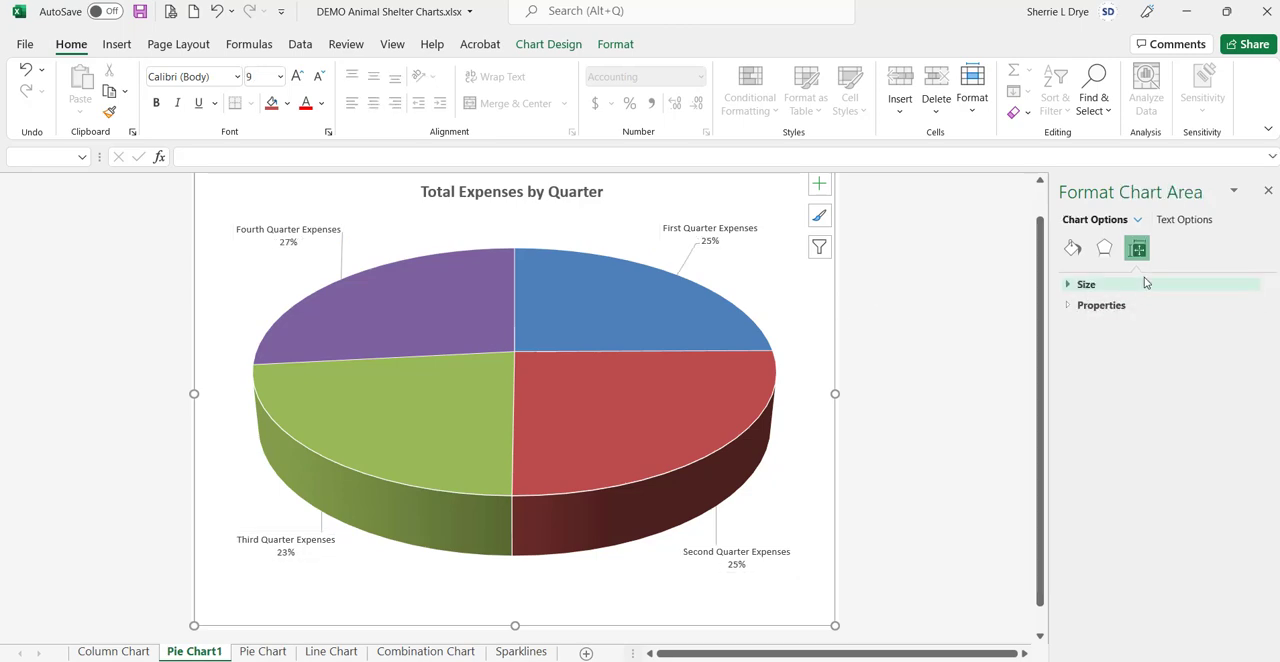
Step: Enlarge the text of all the data labels to 12 pt
click(721, 229)
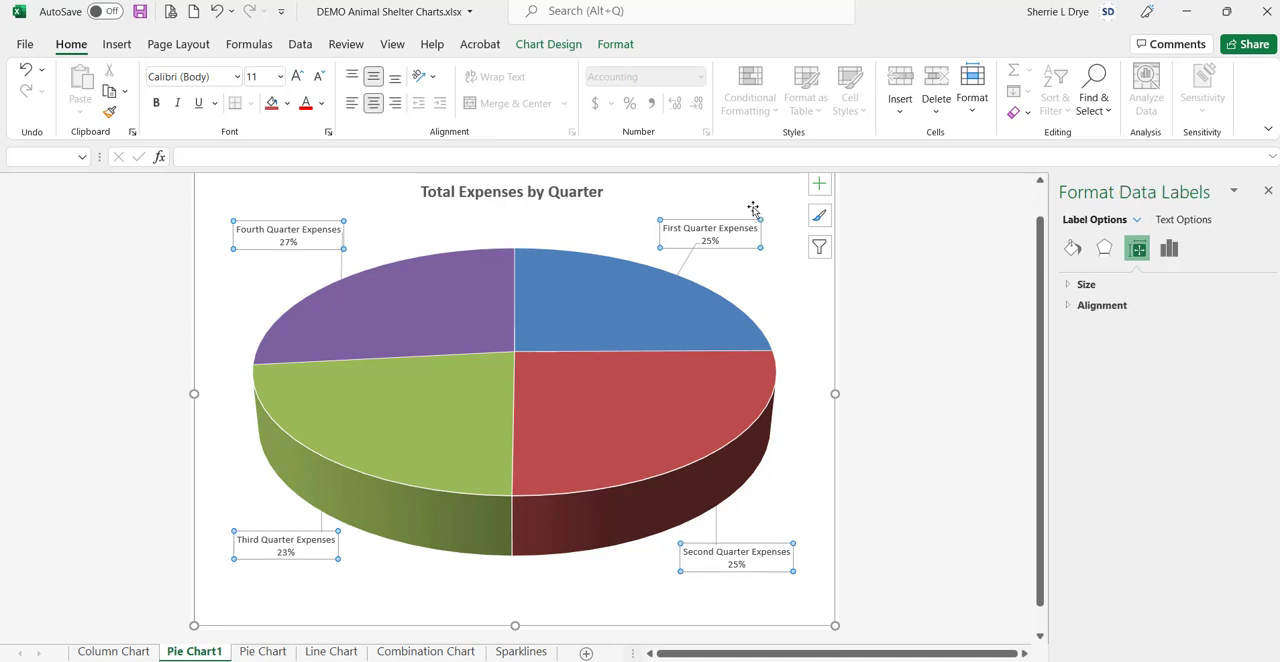
click(298, 78)
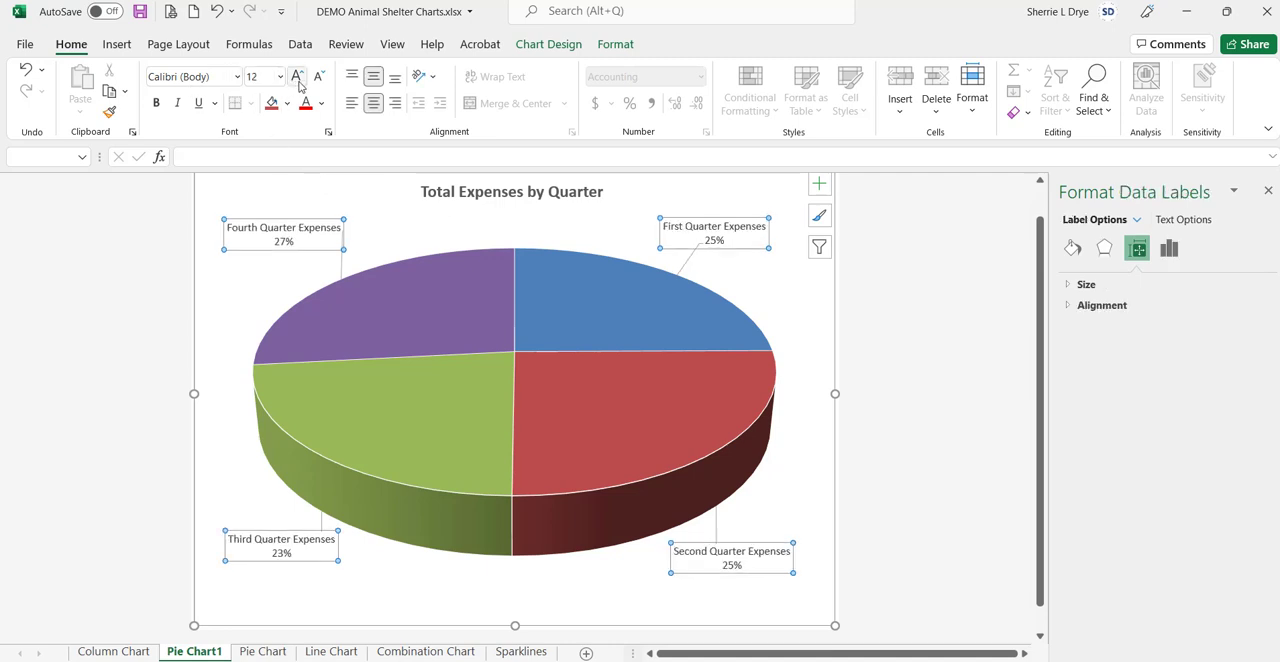
click(812, 297)
Step: Rotate the whole pie series by setting the angle of the first slice to 15°
click(632, 347)
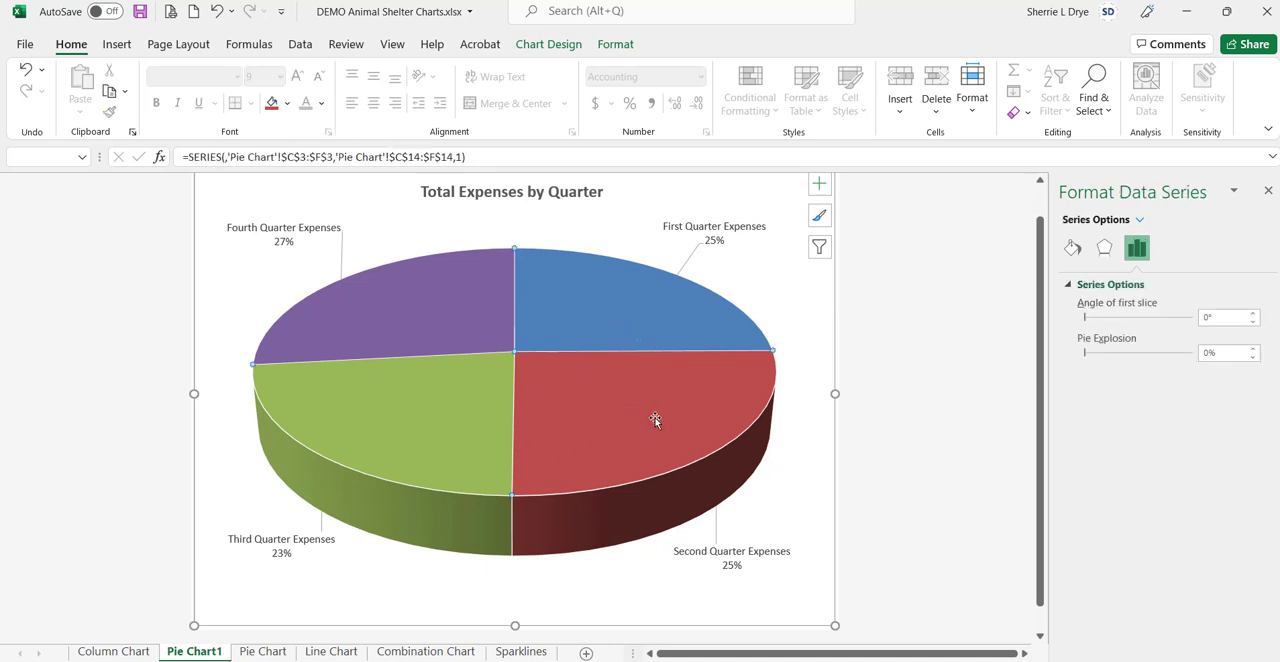
mouse_move(658, 418)
click(677, 262)
click(592, 336)
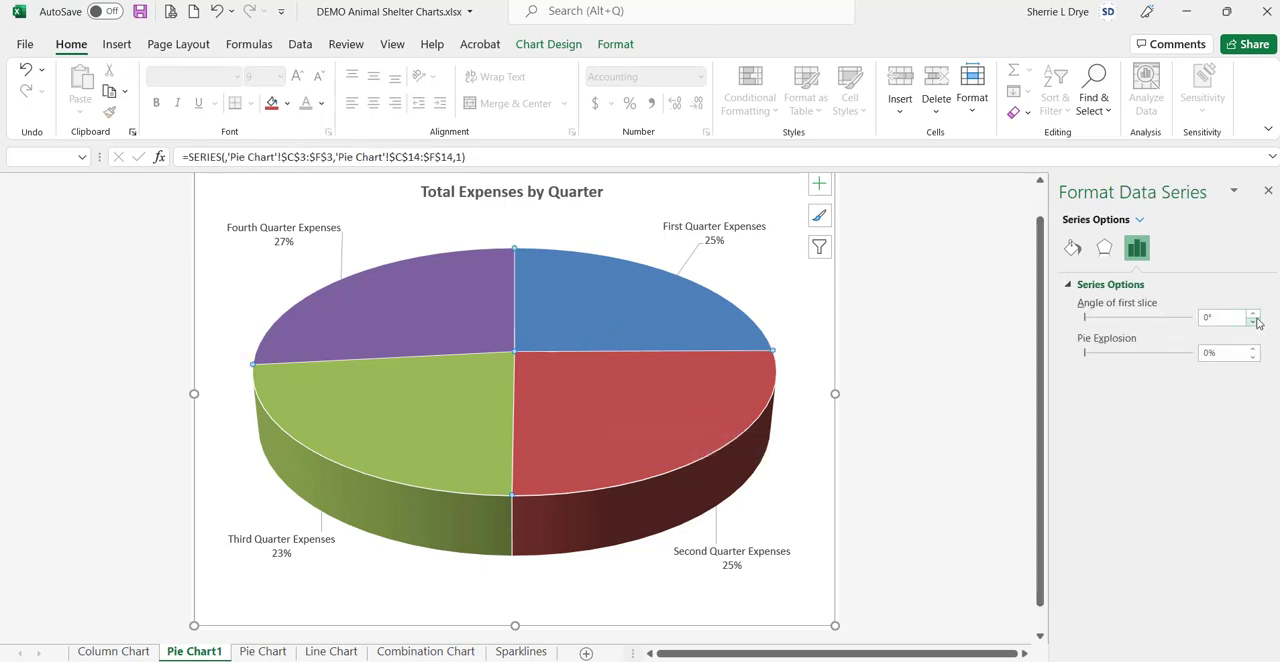
click(1253, 313)
click(1253, 313)
click(1253, 313)
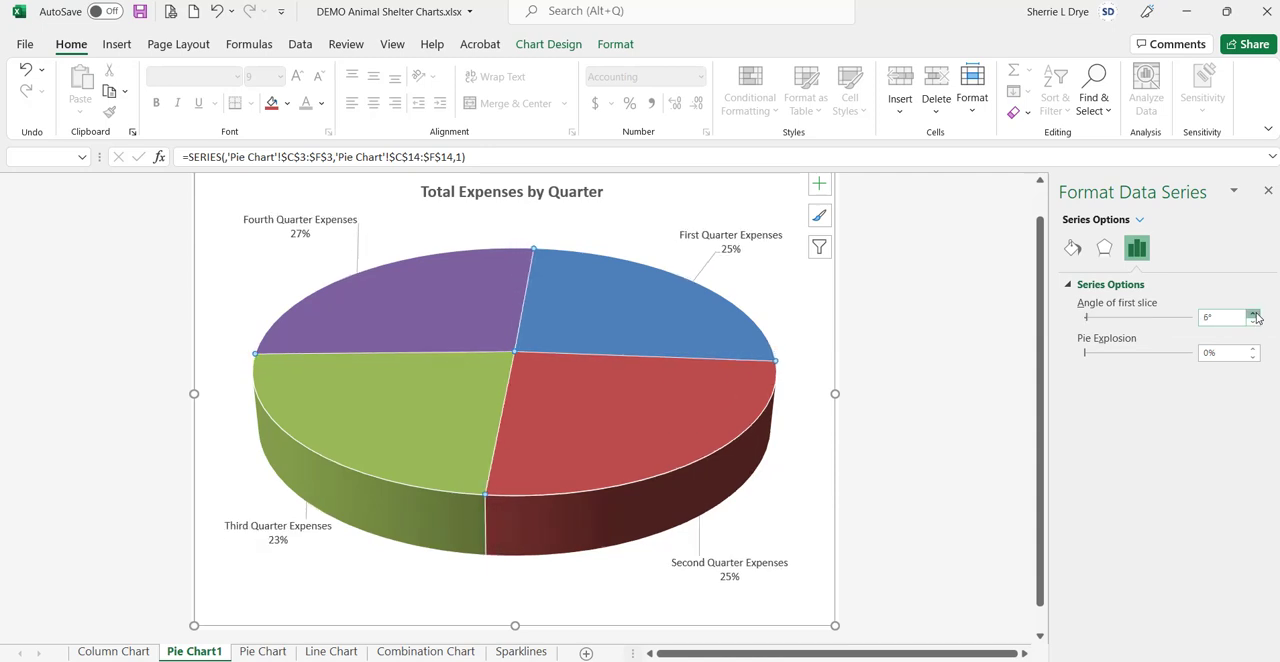
click(1254, 314)
click(1254, 314)
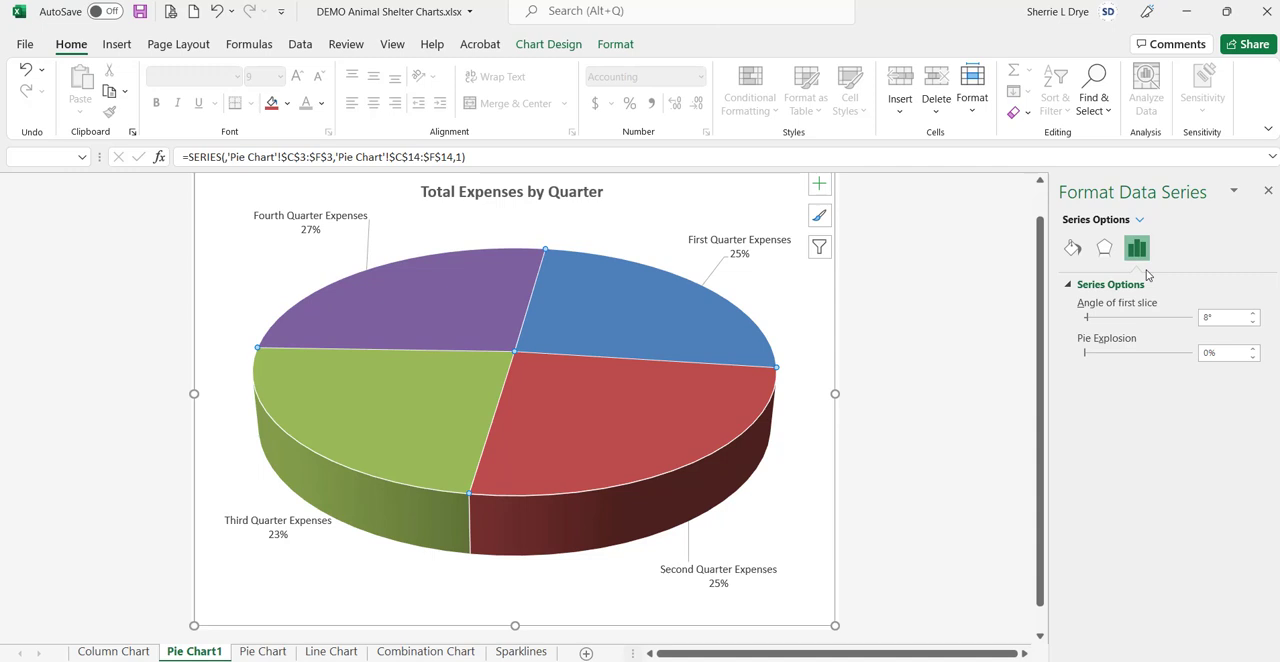
click(1253, 313)
click(1253, 313)
click(1253, 313)
click(1253, 313)
click(1253, 313)
click(1253, 314)
click(1253, 314)
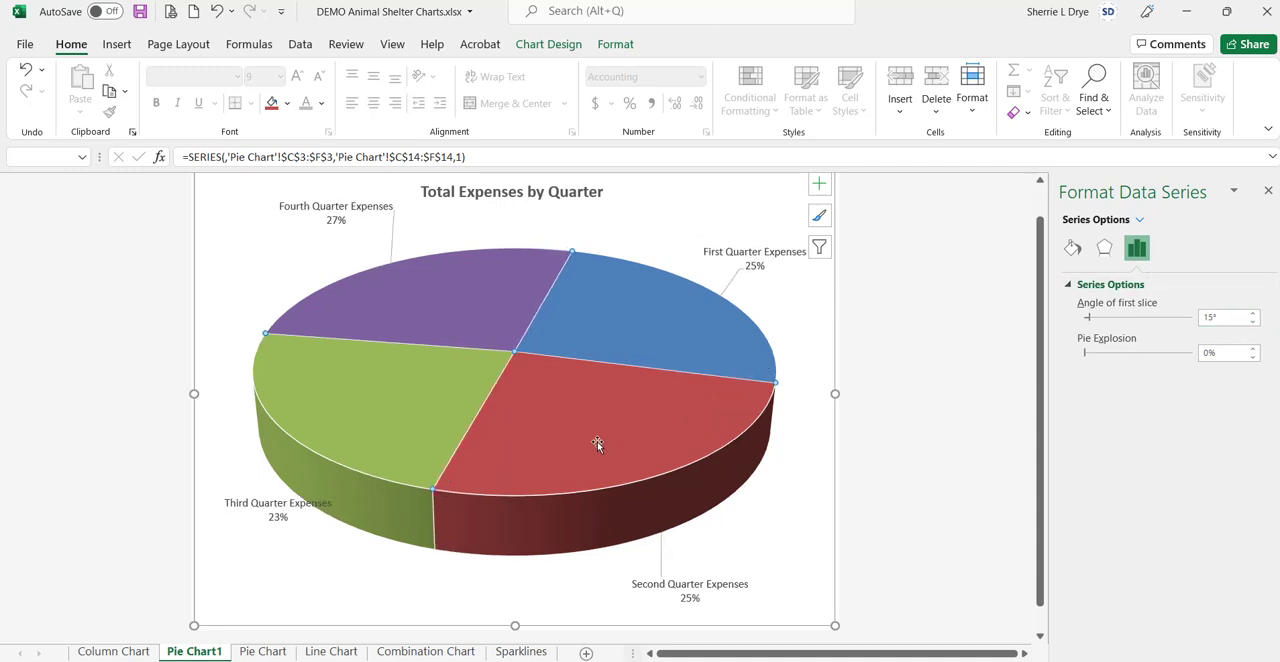
Step: Pull the Second Quarter slice out of the pie with a point explosion of 23%
click(543, 413)
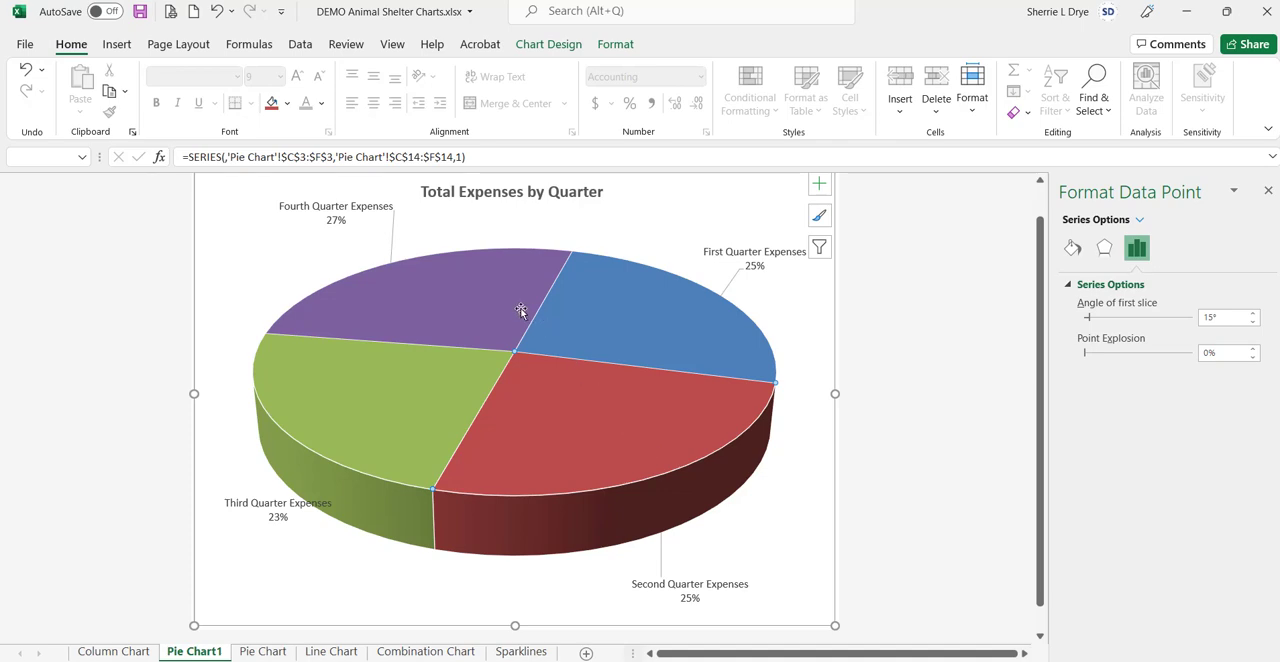
click(663, 211)
click(586, 267)
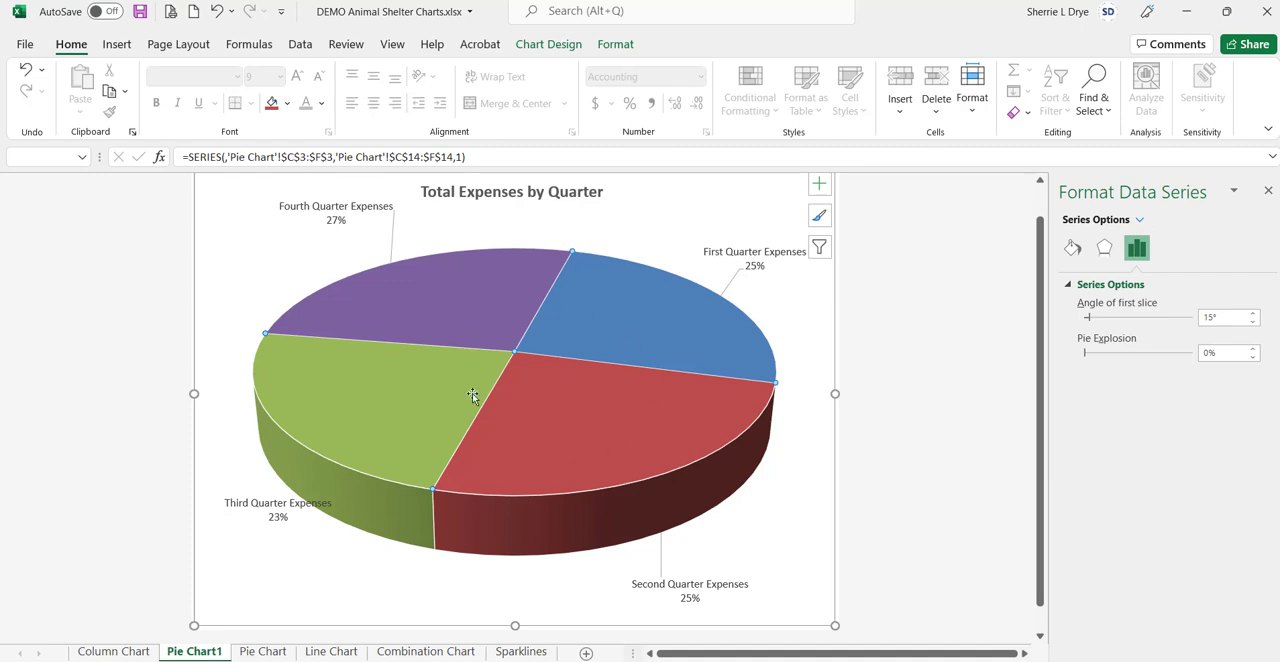
click(594, 438)
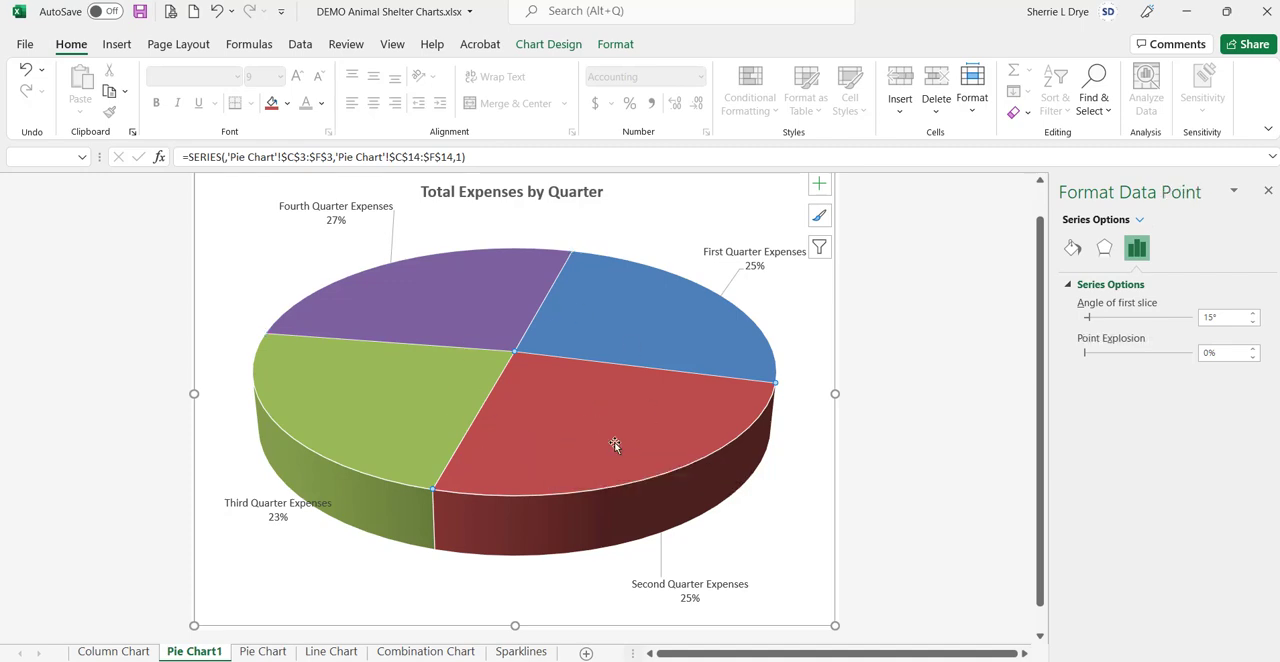
click(1254, 351)
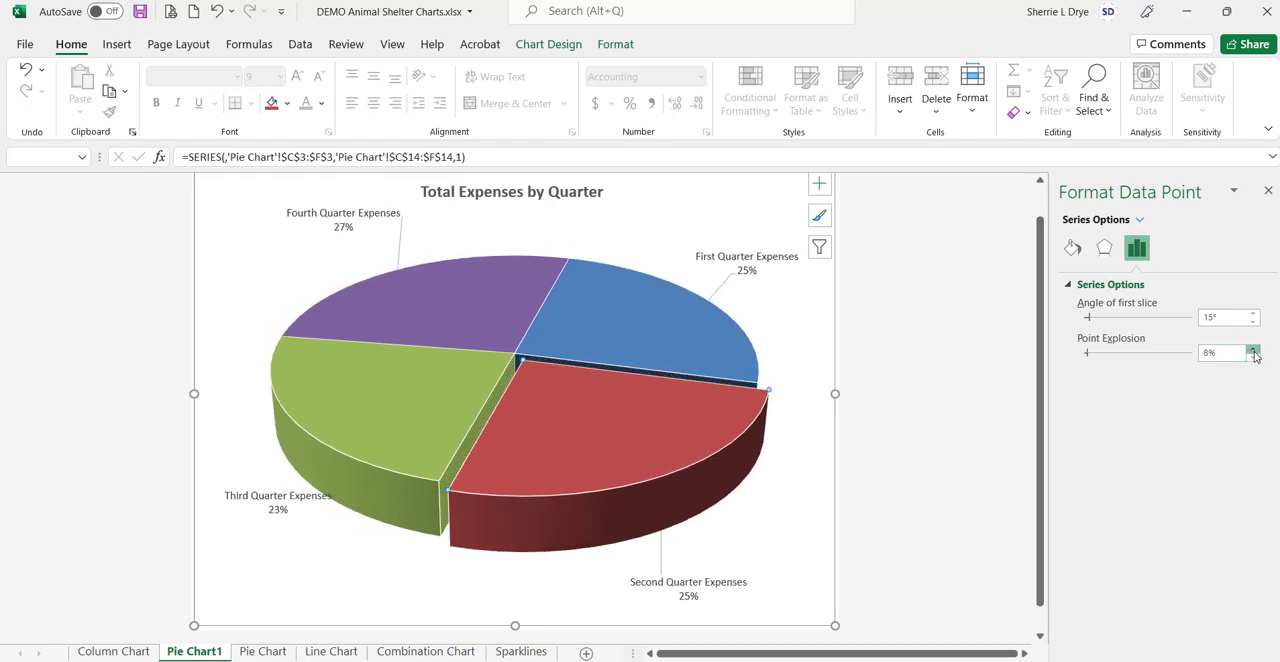
click(1252, 351)
click(1252, 351)
click(1252, 351)
click(1252, 351)
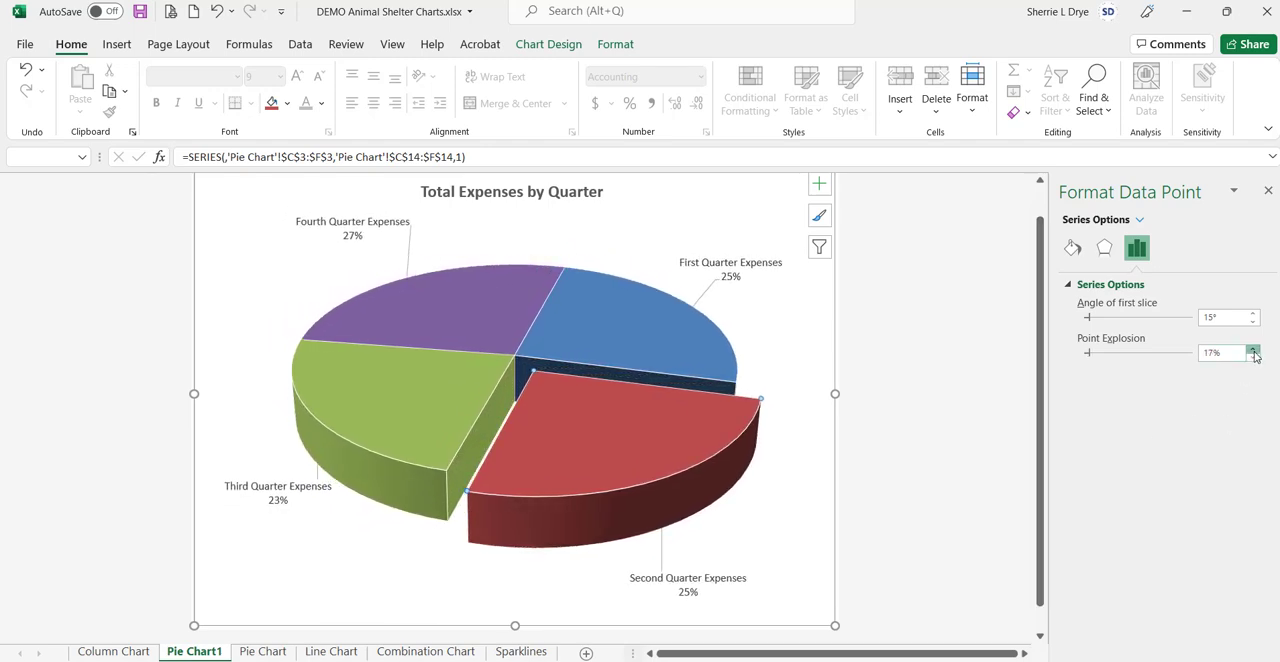
click(1252, 351)
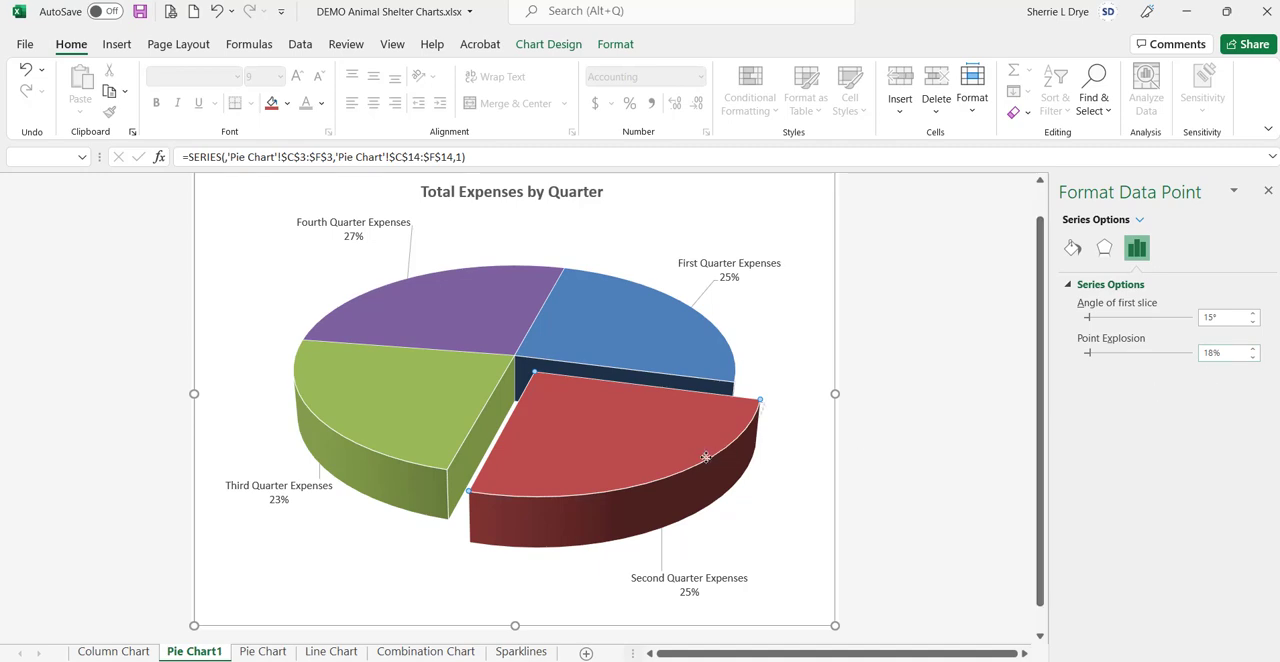
drag(705, 462, 707, 464)
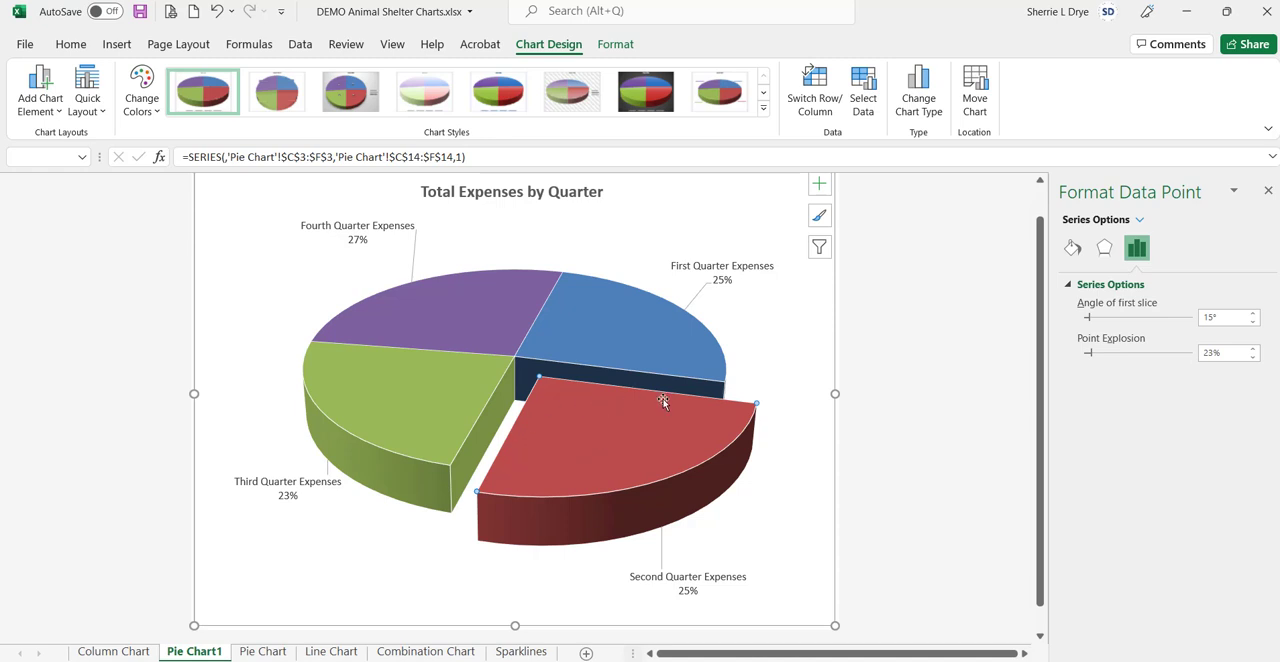
Step: Apply a gradient fill to the Second Quarter slice and close the formatting options
click(1072, 248)
click(1069, 286)
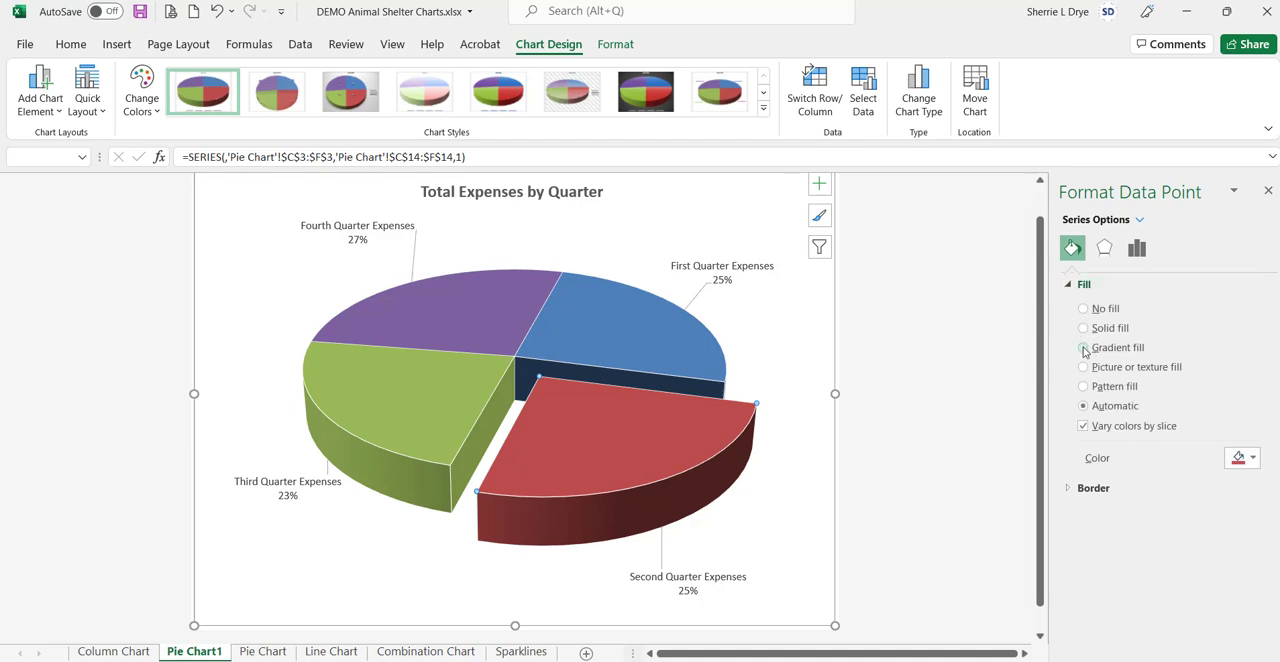
click(1084, 348)
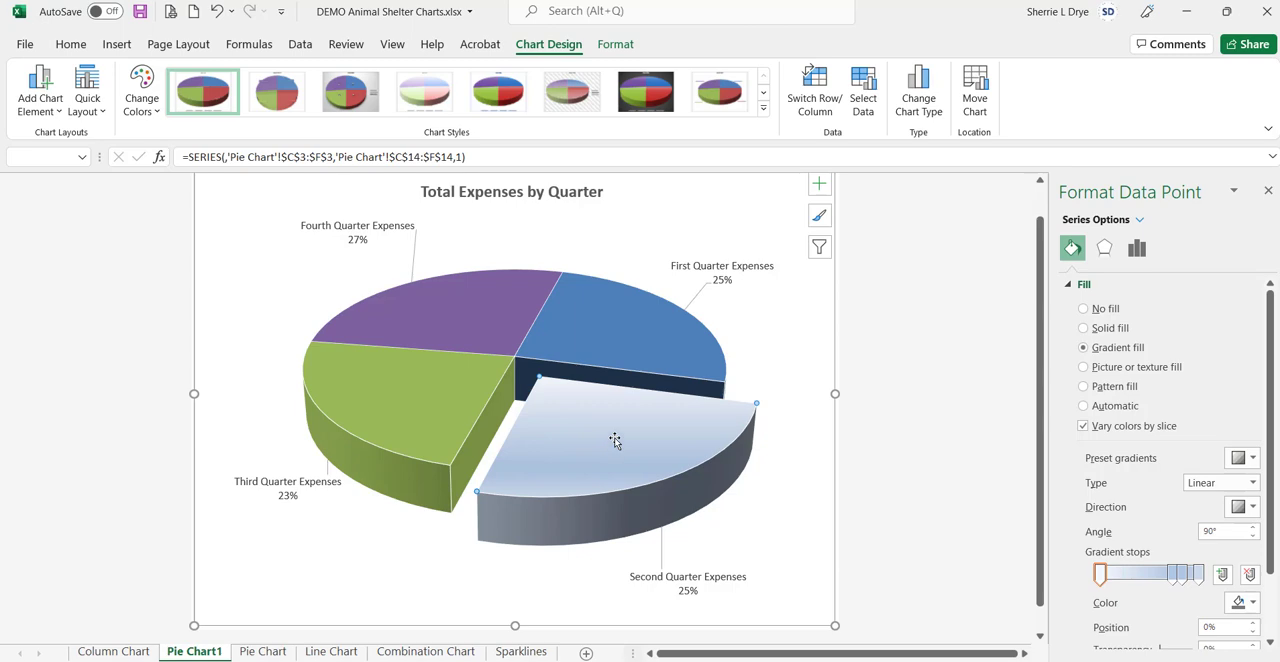
mouse_move(615, 441)
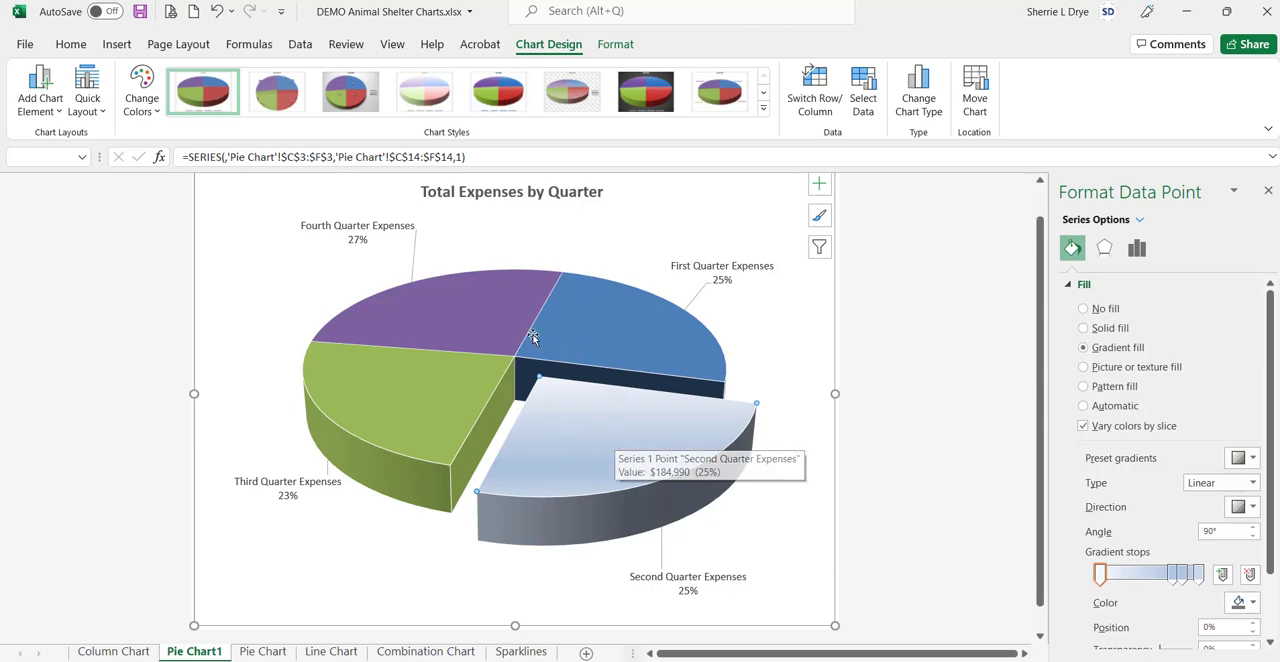
mouse_move(544, 462)
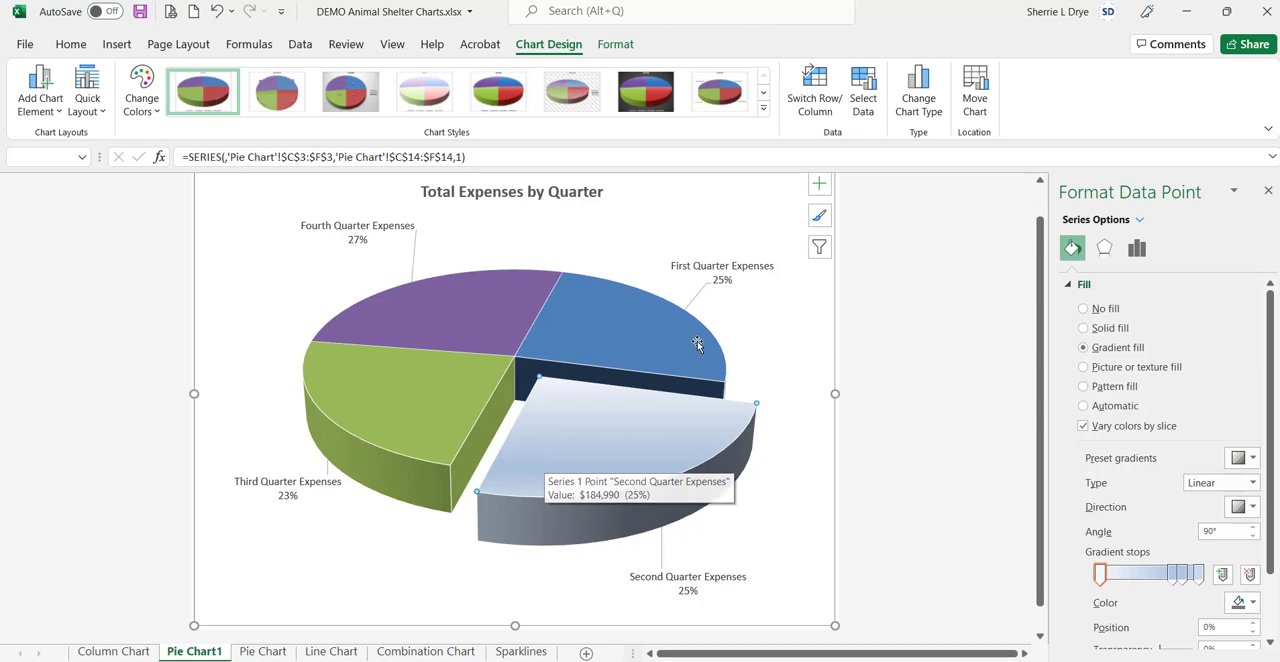
click(753, 204)
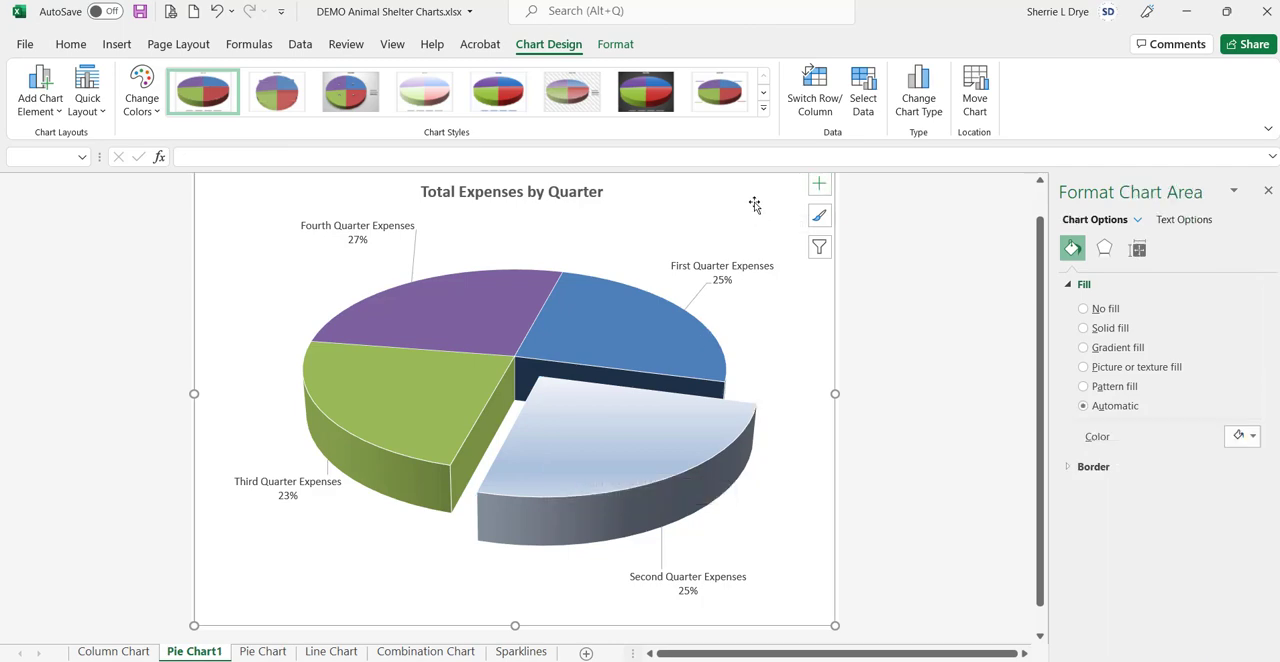
click(1267, 192)
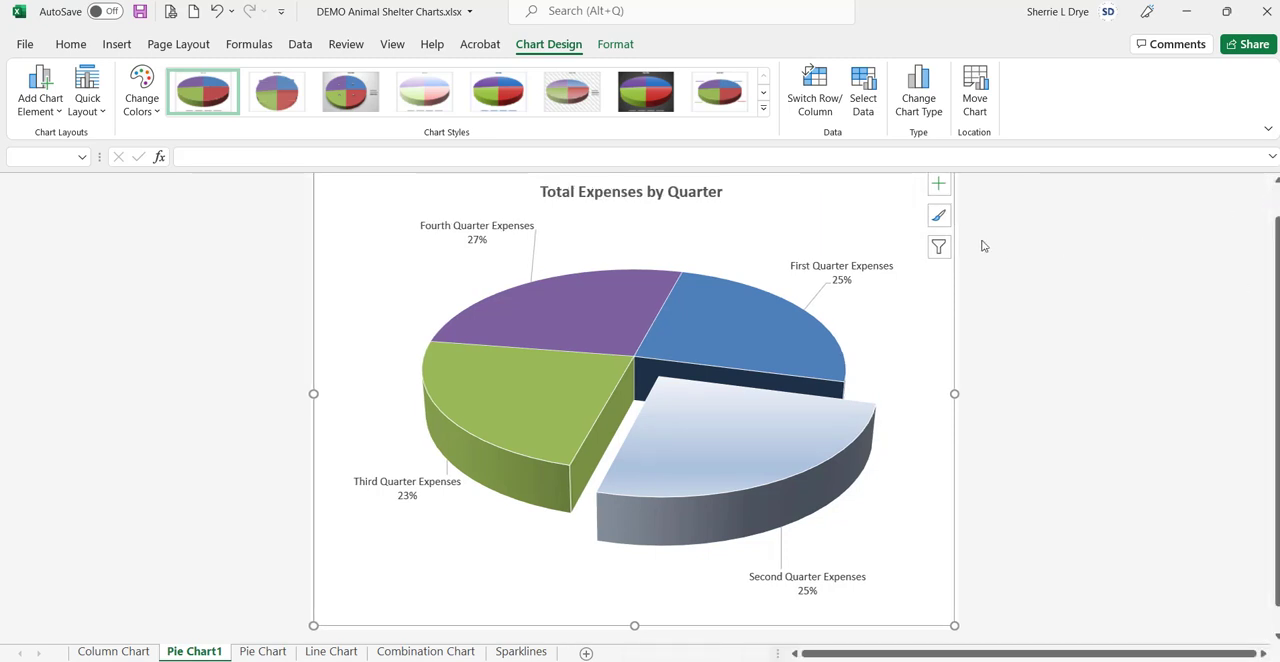
Step: Examine the formatting options for the First Quarter label, the pie series, the Second Quarter slice, the plot area and the chart area
click(815, 268)
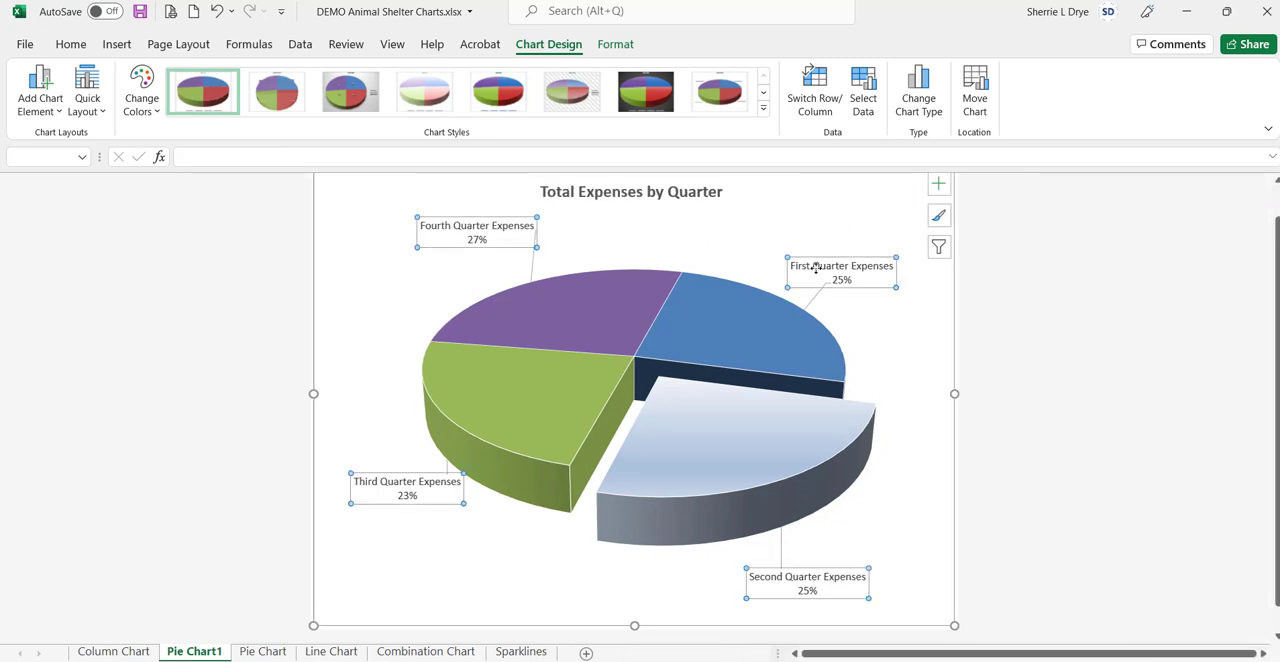
double_click(815, 270)
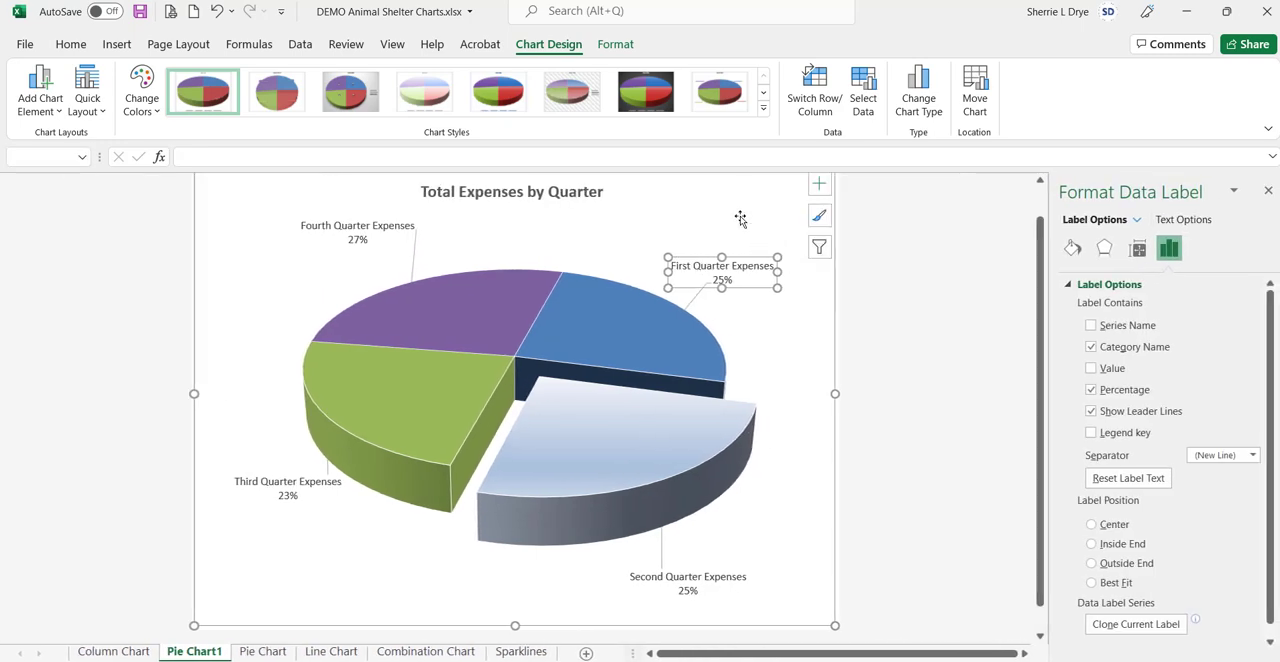
click(740, 218)
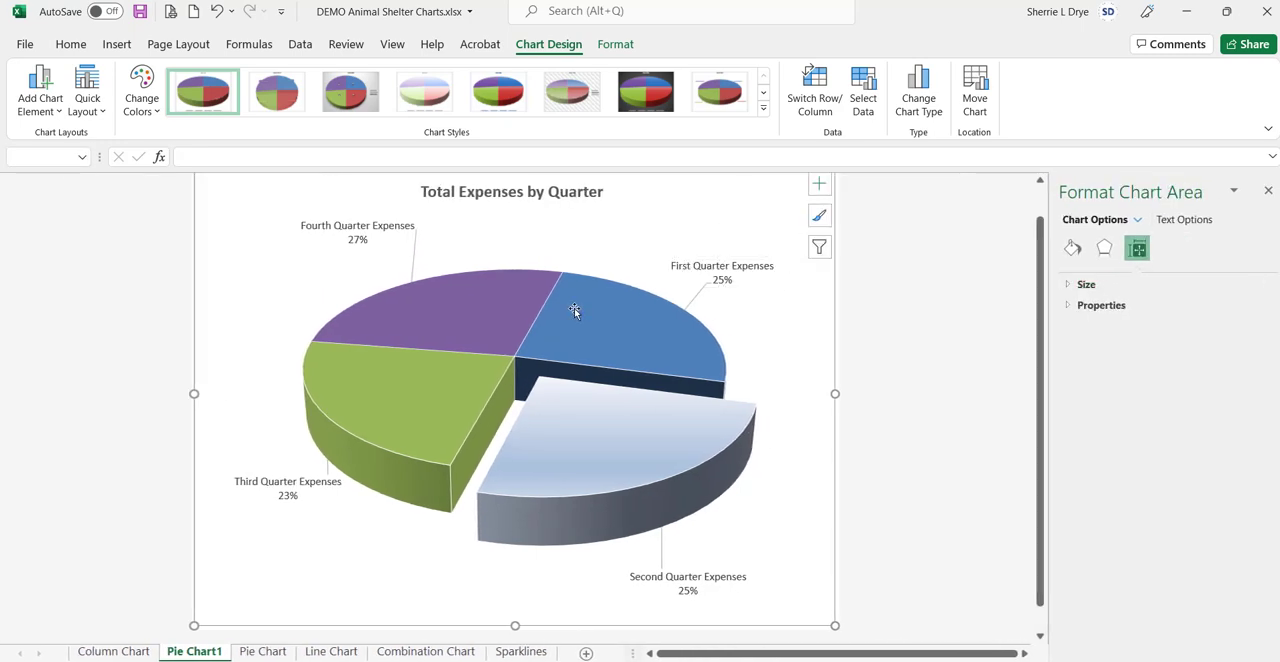
click(581, 426)
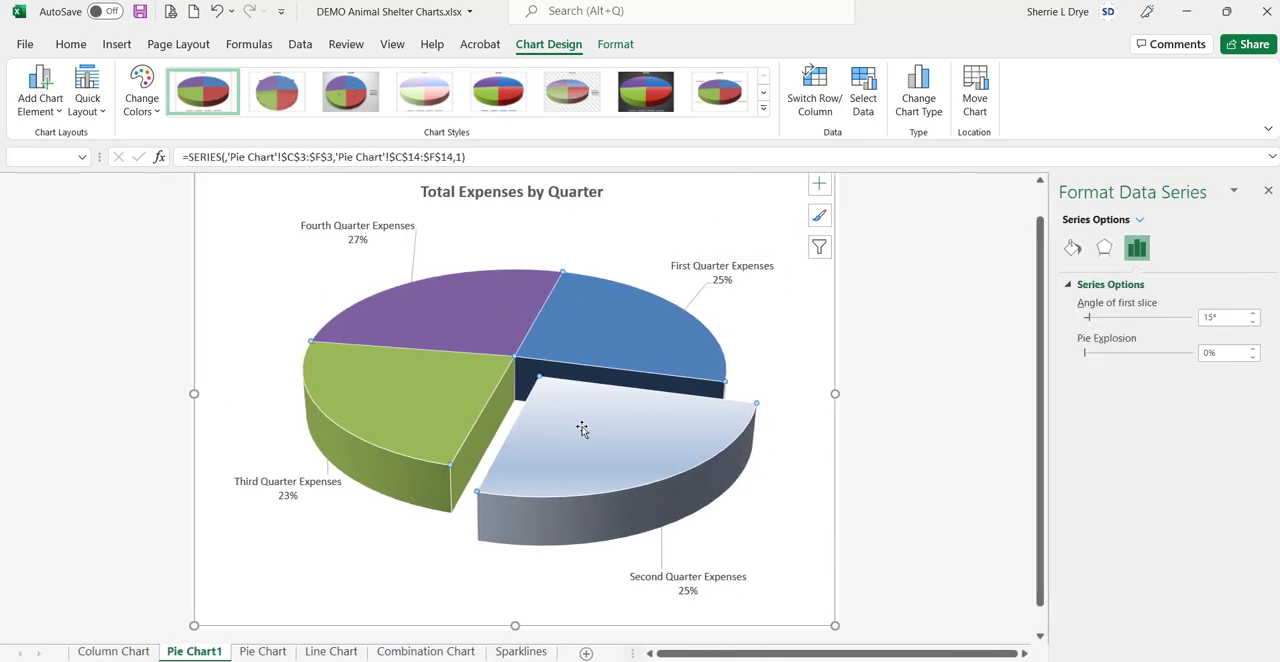
click(581, 428)
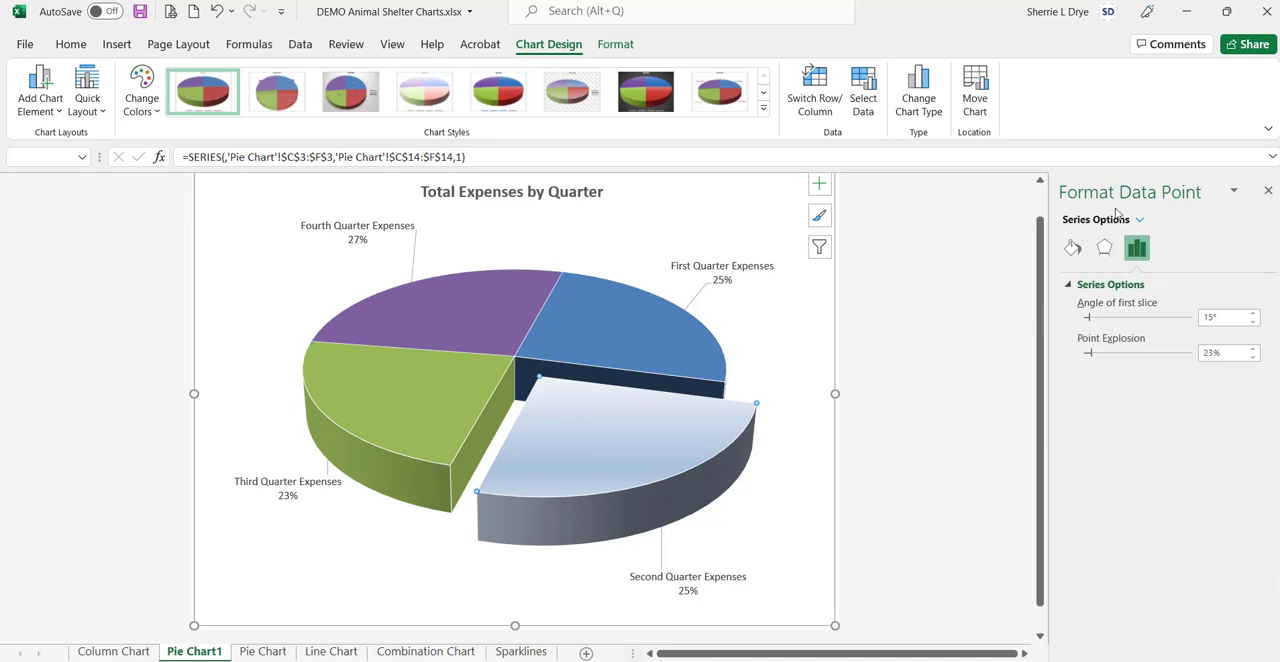
click(623, 255)
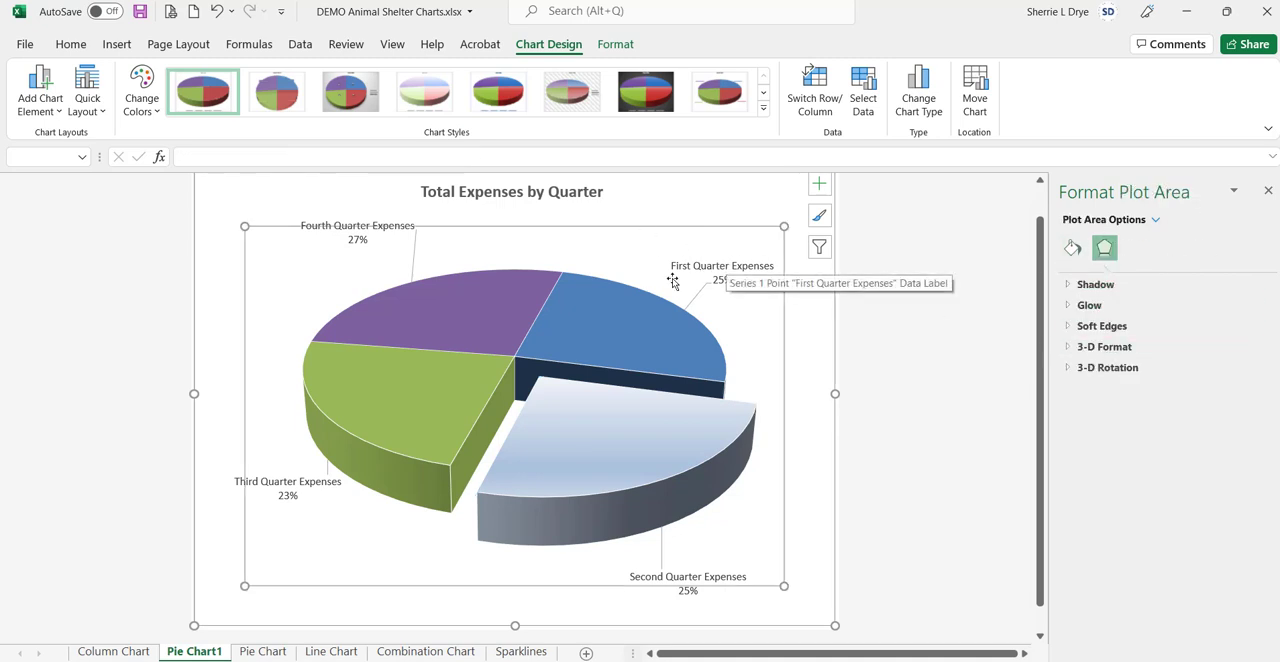
click(732, 192)
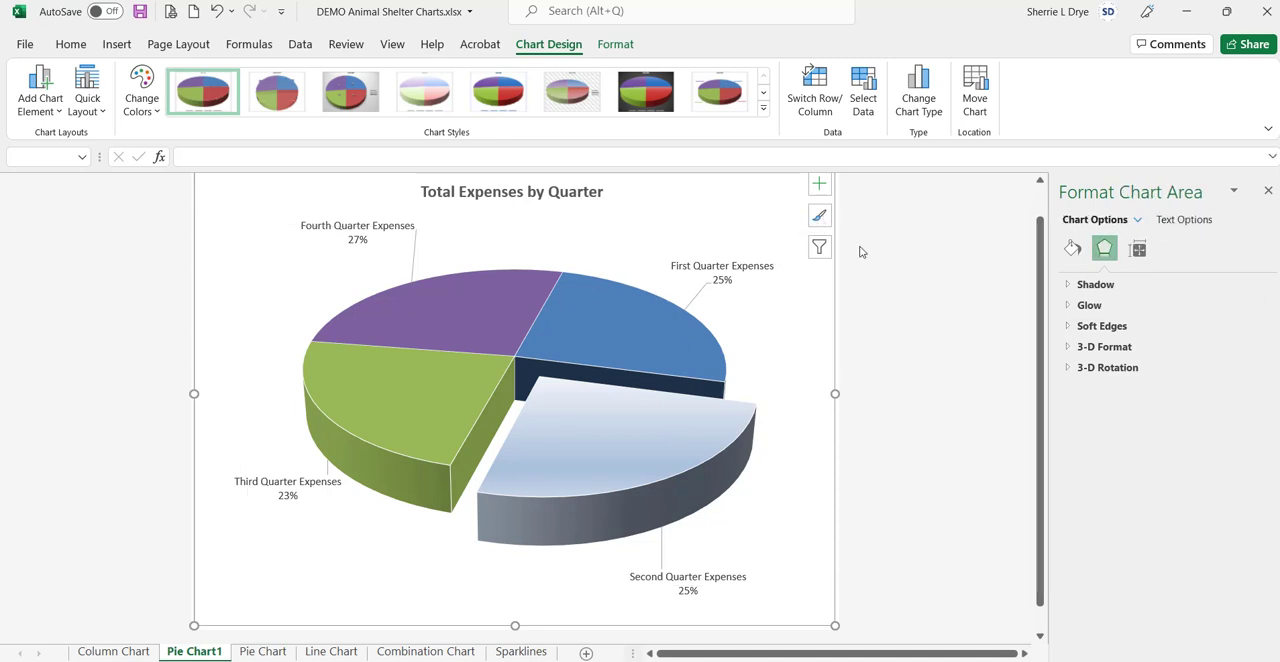
Step: Look through the available chart elements and the style and color choices for the pie chart
click(819, 184)
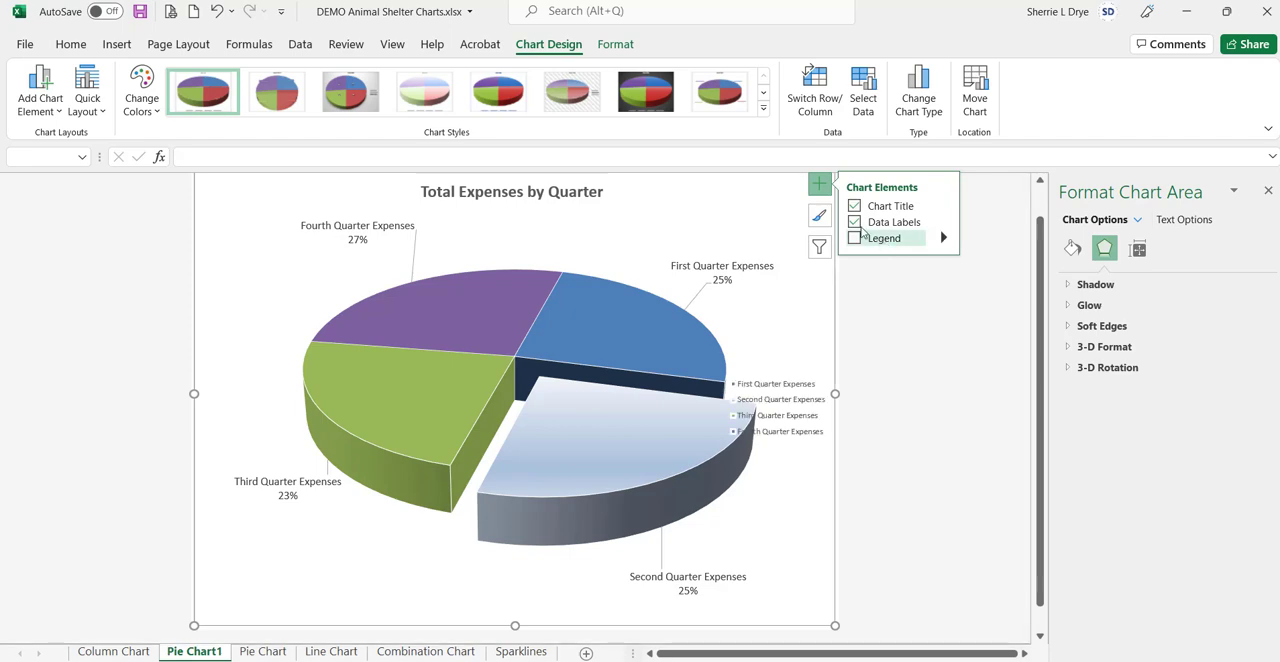
click(819, 218)
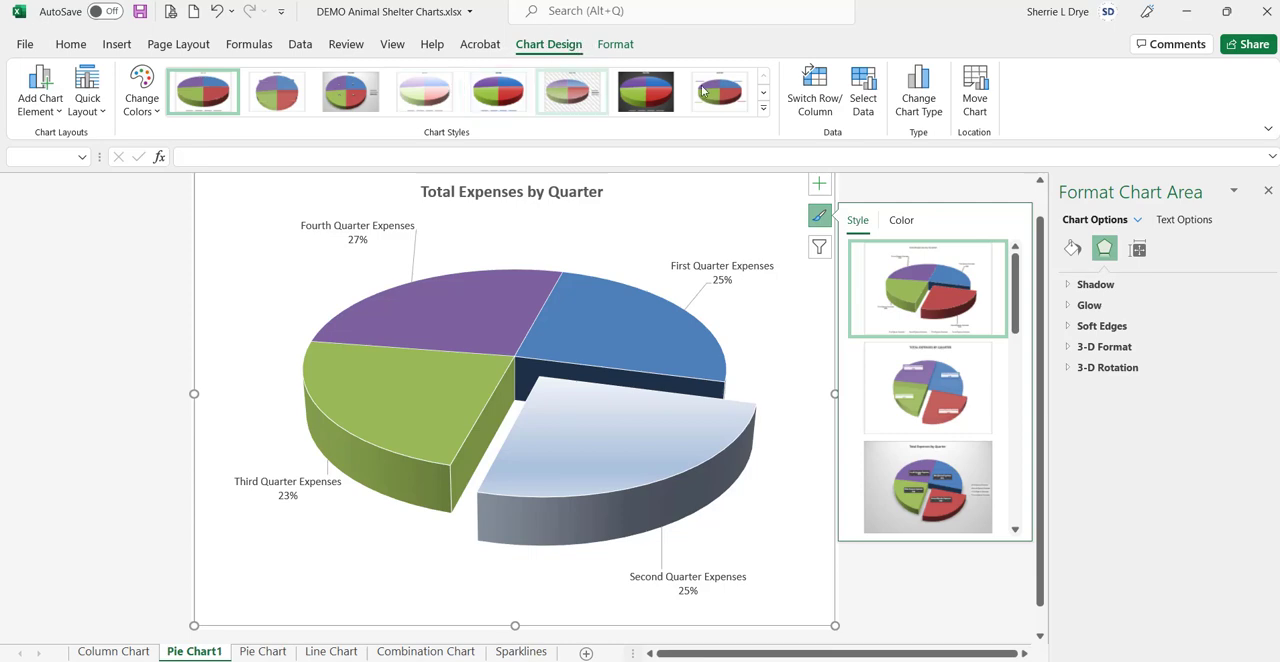
click(901, 220)
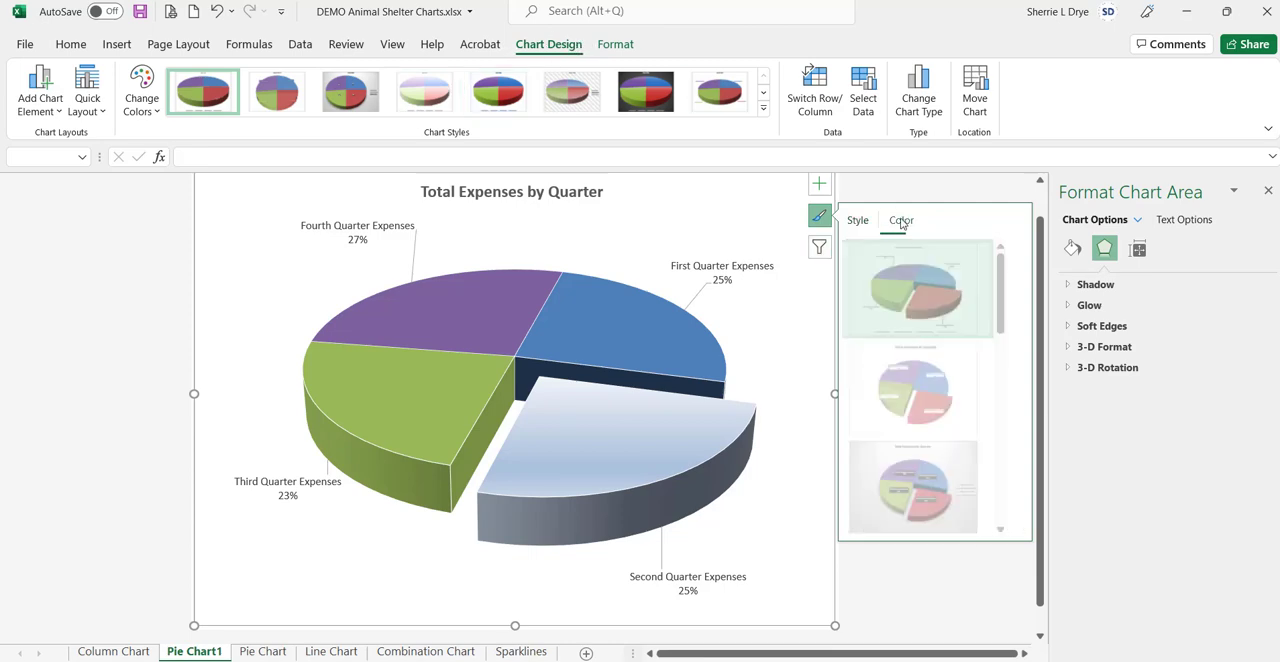
click(857, 220)
Step: Filter the Fourth Quarter Expenses category out of the chart, and restore it by including all categories again
click(820, 248)
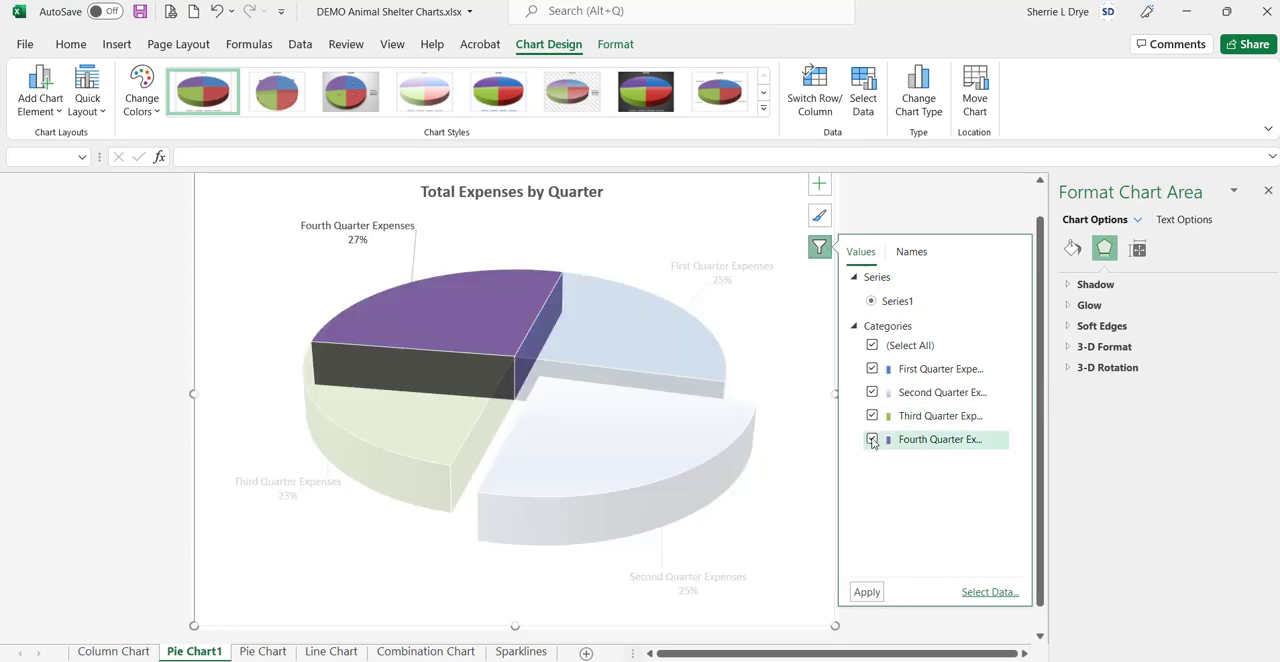
click(872, 440)
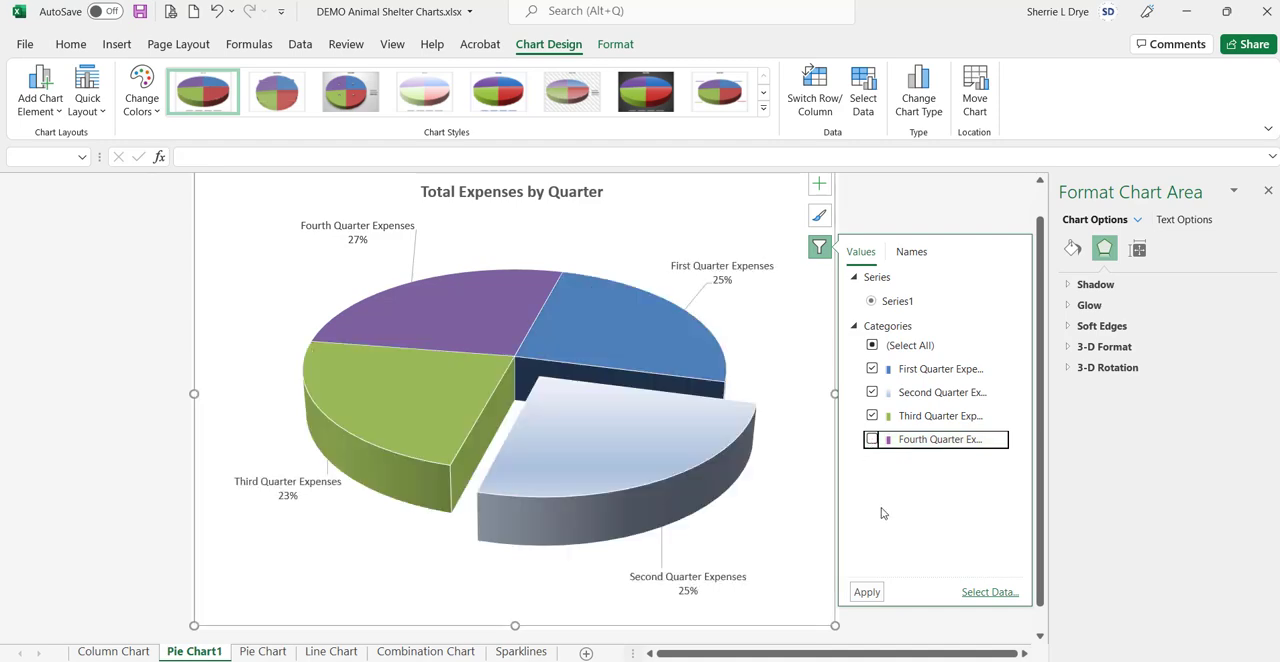
click(872, 440)
click(866, 592)
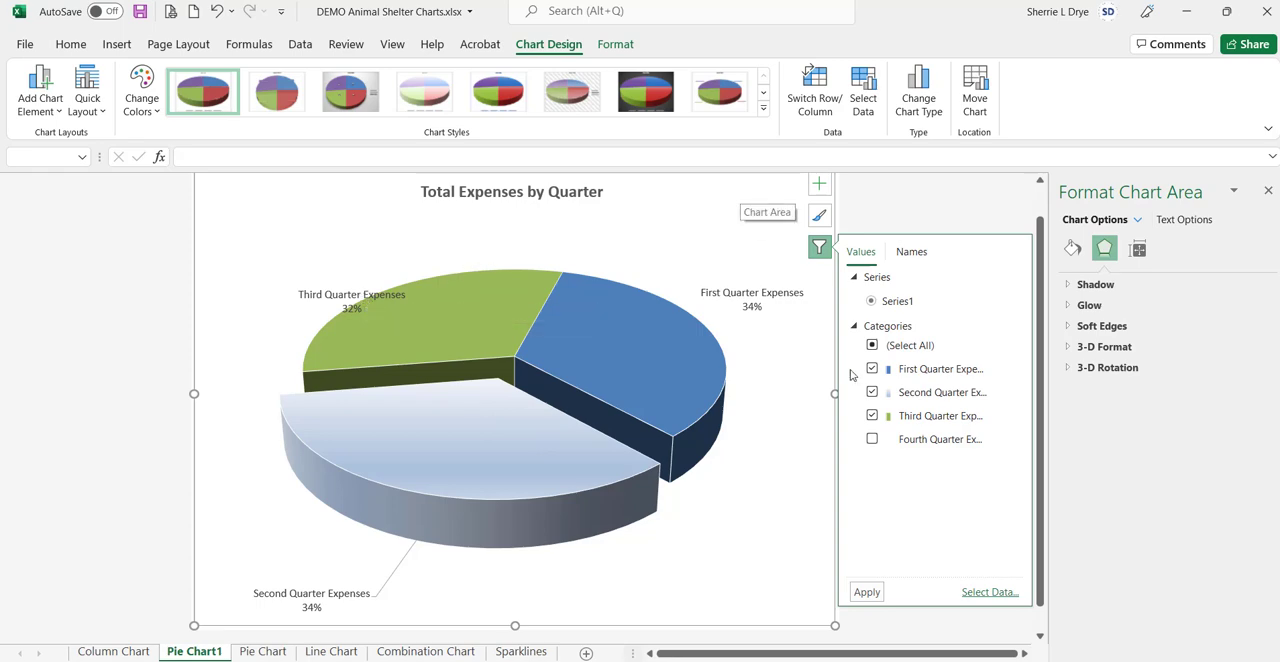
click(871, 440)
click(866, 592)
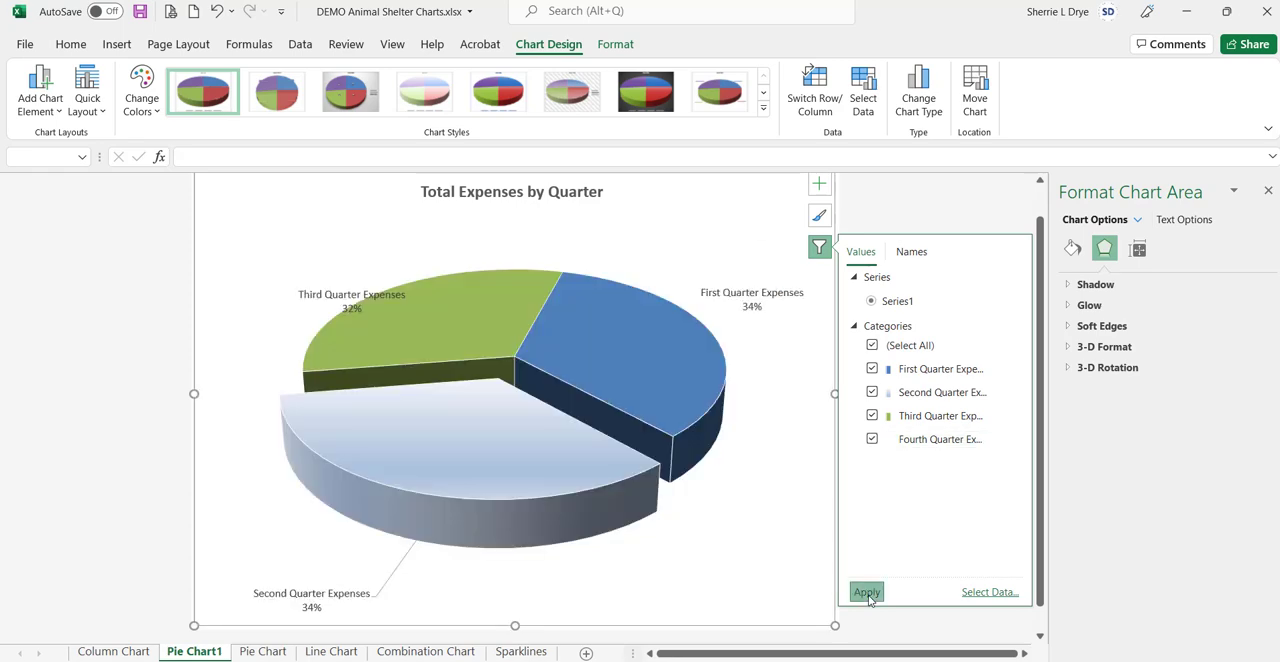